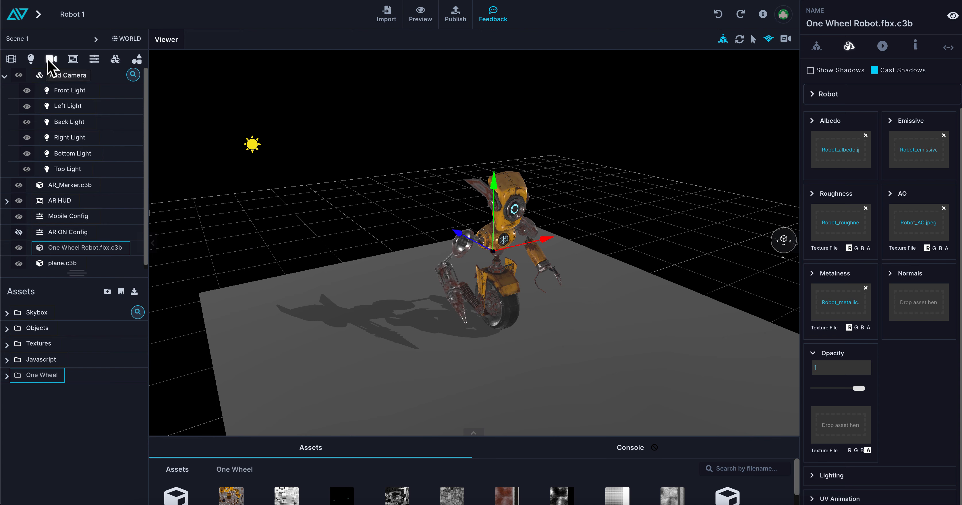
Add a new HUD to the scene and rename it Start Robot.
click(74, 59)
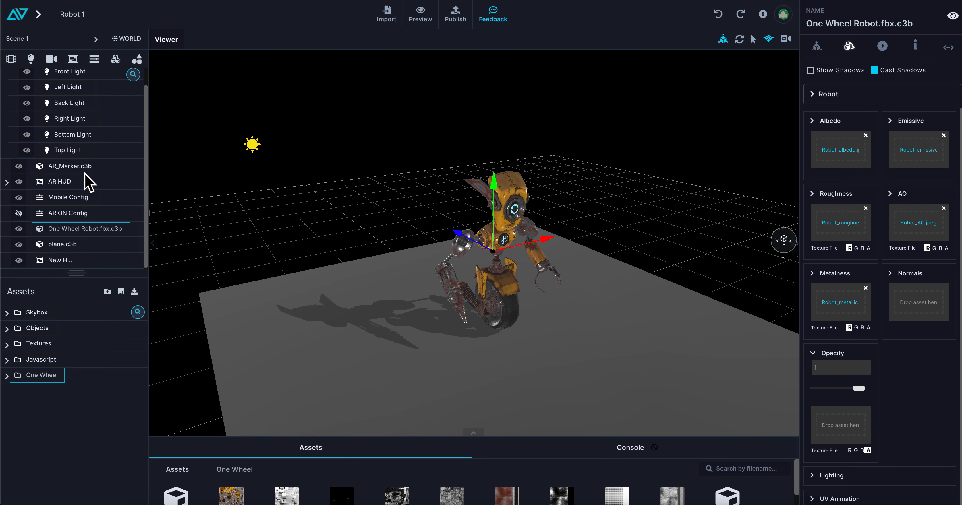
drag(73, 272, 73, 371)
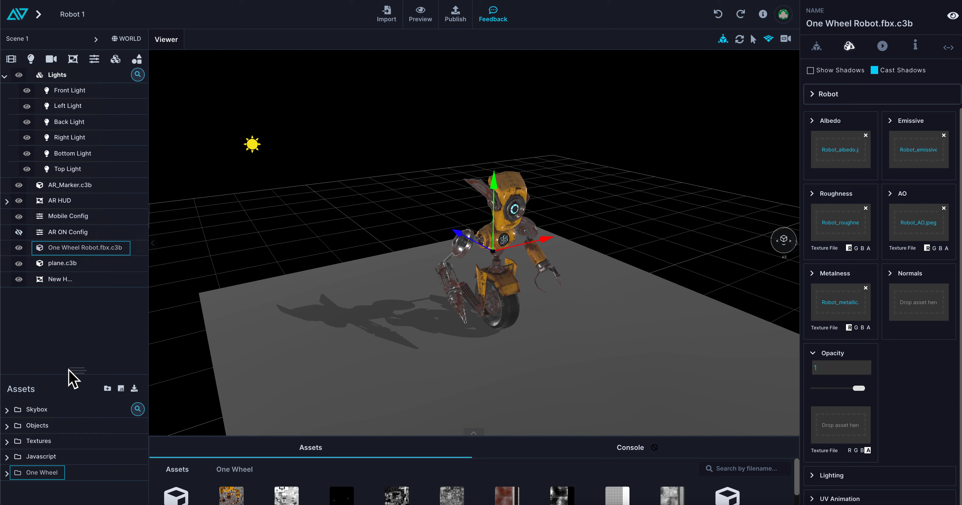
click(62, 282)
double_click(62, 283)
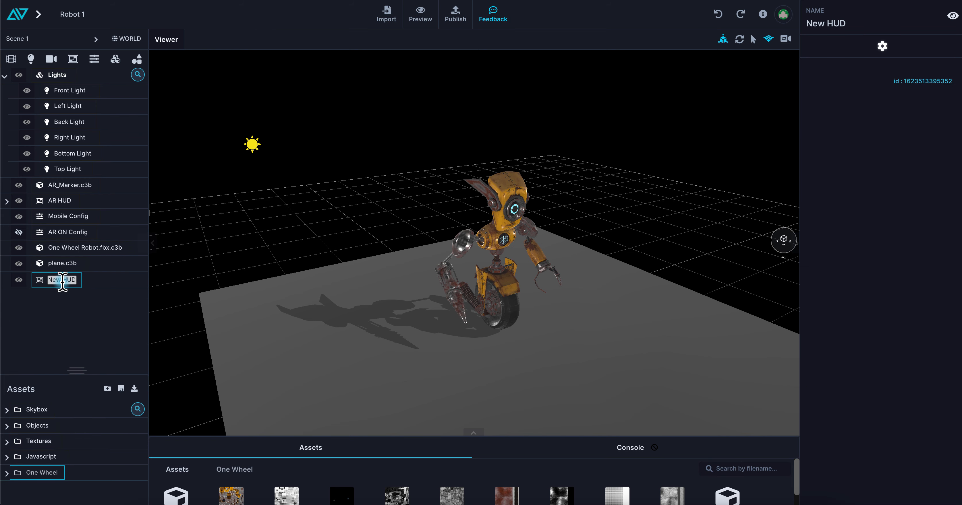
text(Start Robot)
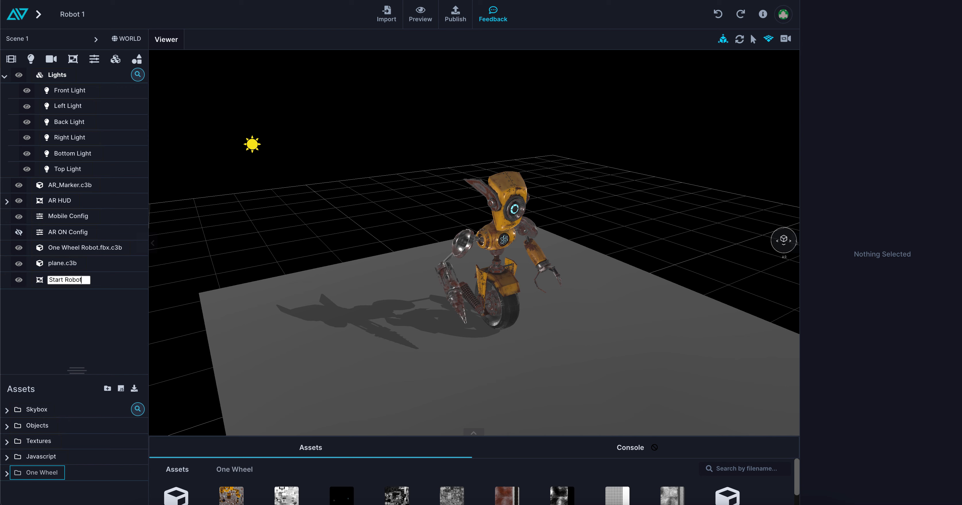
key(Return)
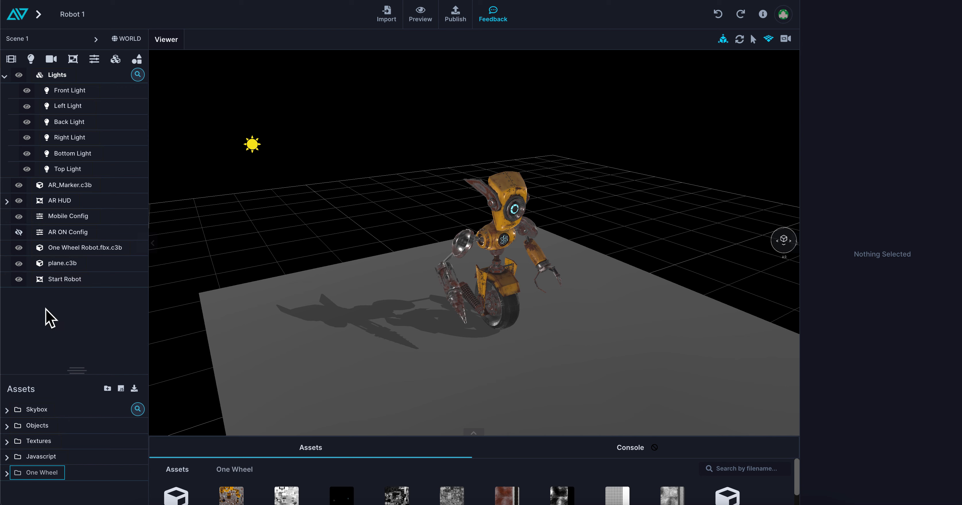
Add a square to the Start Robot HUD.
right_click(59, 282)
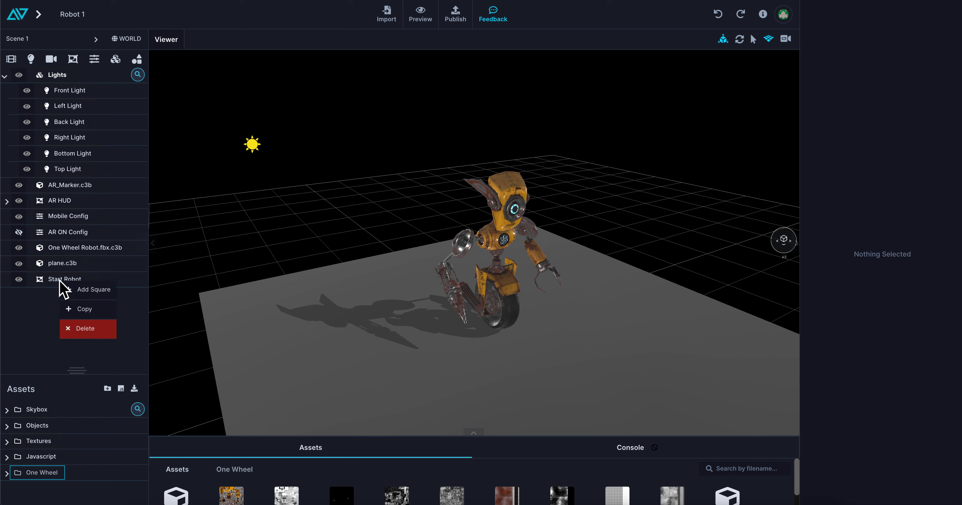
click(96, 293)
drag(398, 311, 450, 271)
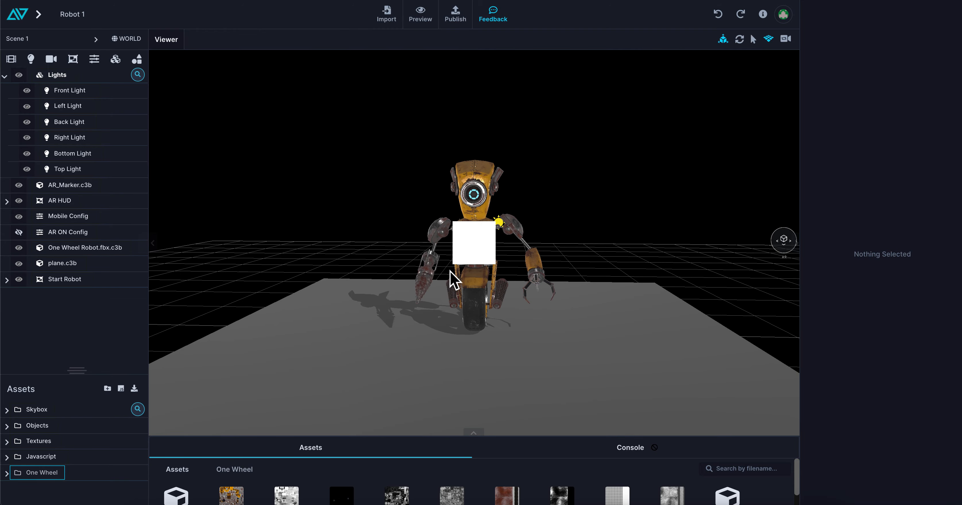
Set the new square's Anchor Y to 0 so it sits at the viewer's lower edge.
click(475, 256)
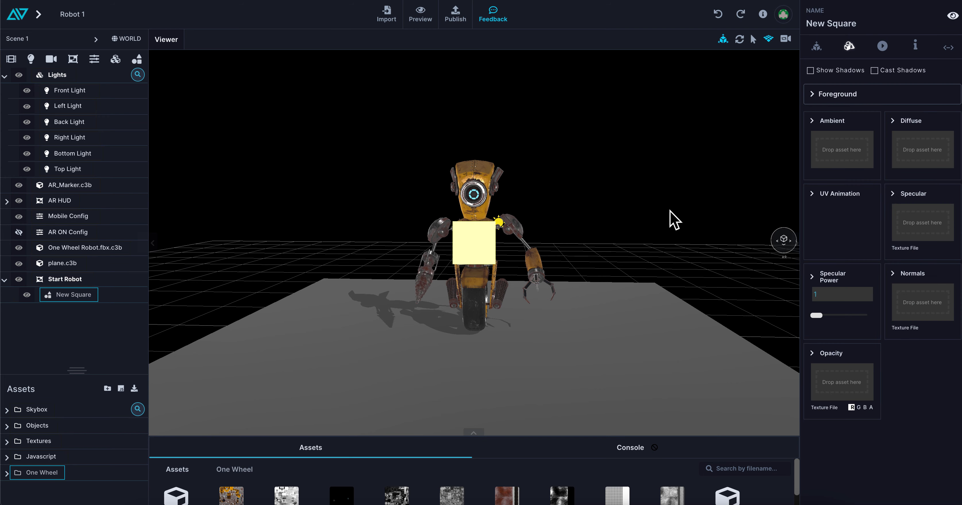
click(816, 50)
drag(837, 111, 773, 112)
text(0)
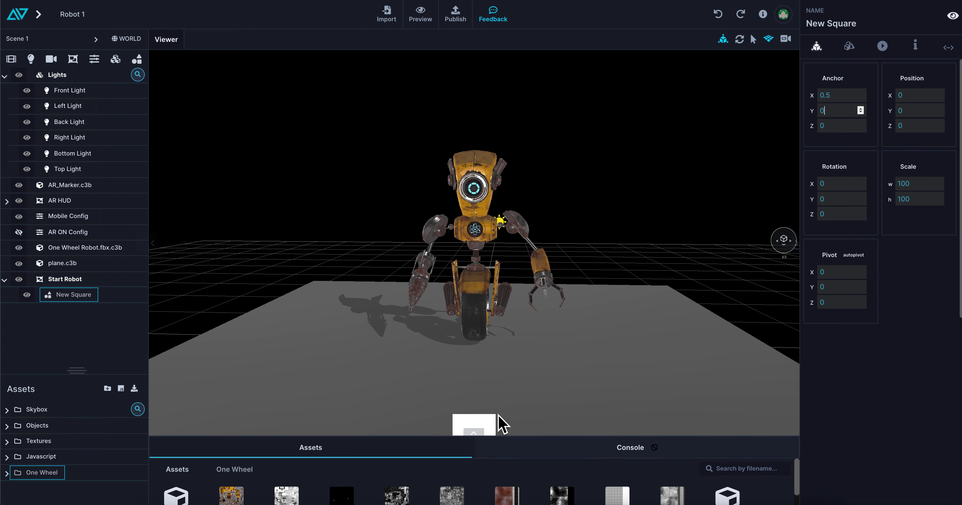
Try offsetting the square with Pivot Y values of 10 and -100, and clear the Pivot Y value.
click(808, 287)
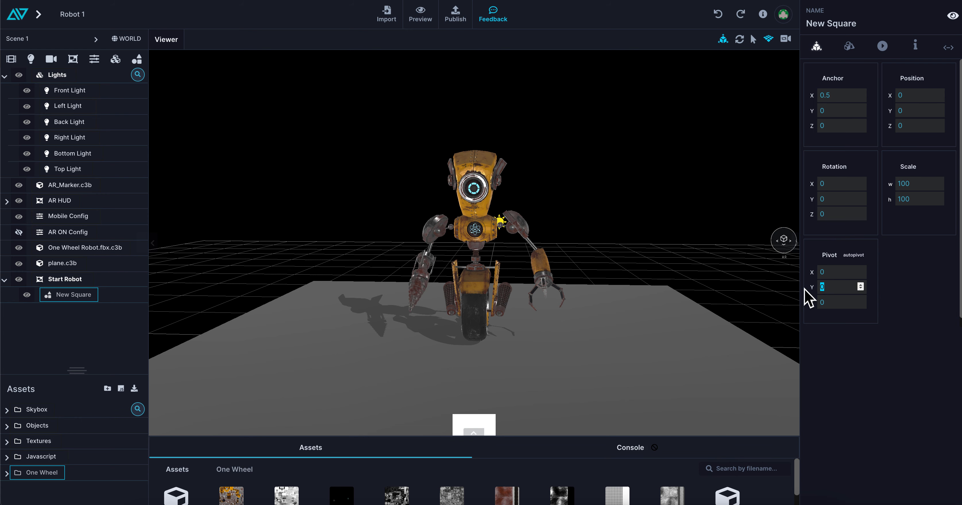
text(1)
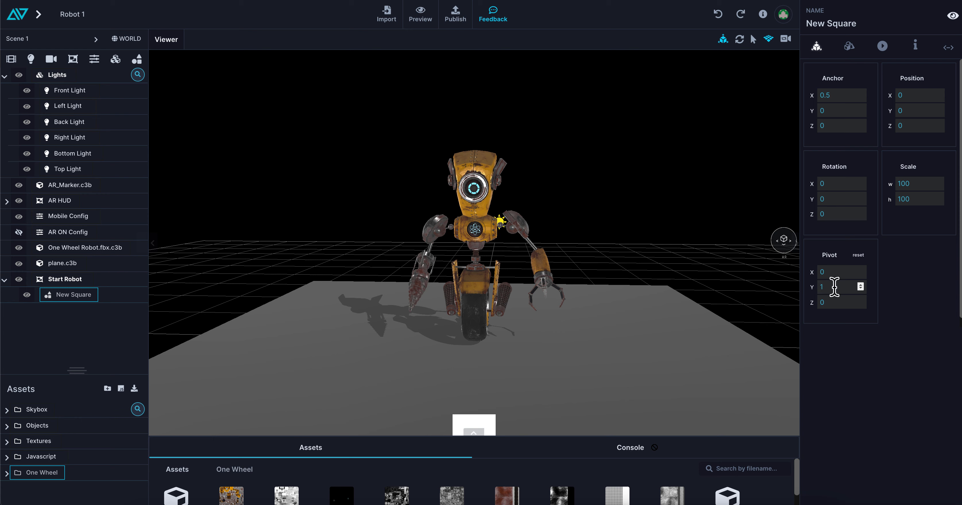
text(0)
key(BackSpace)
key(BackSpace)
text(-100)
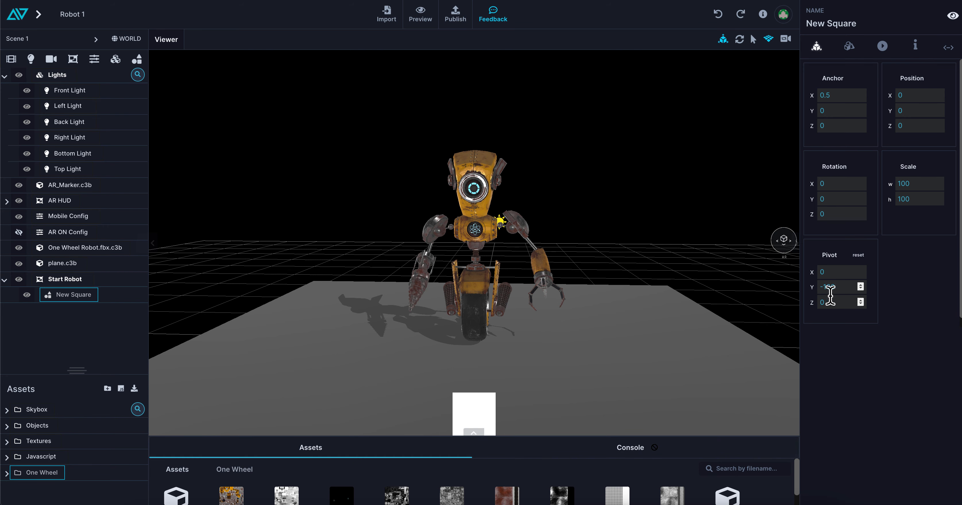
key(BackSpace)
key(BackSpace)
key(BackSpace)
key(BackSpace)
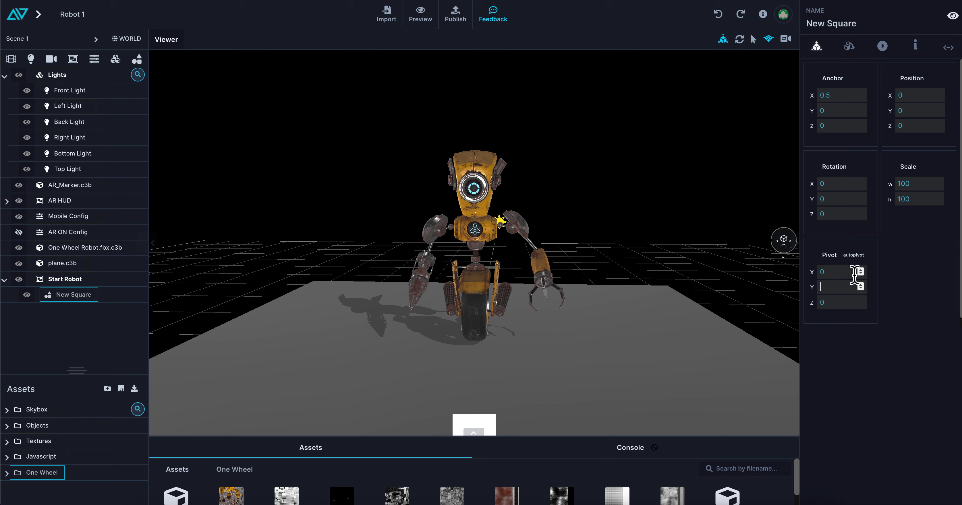
Set the square's Position Y to 100.
click(914, 113)
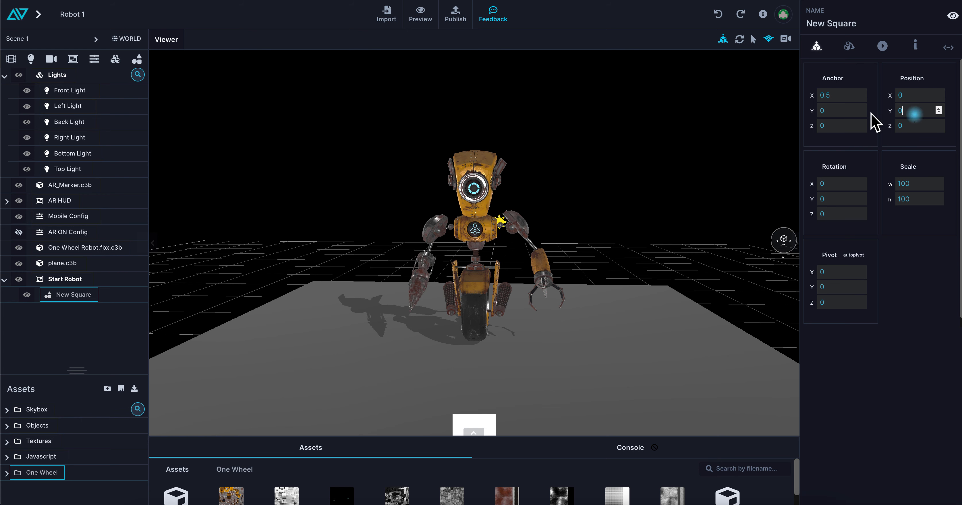
text(100)
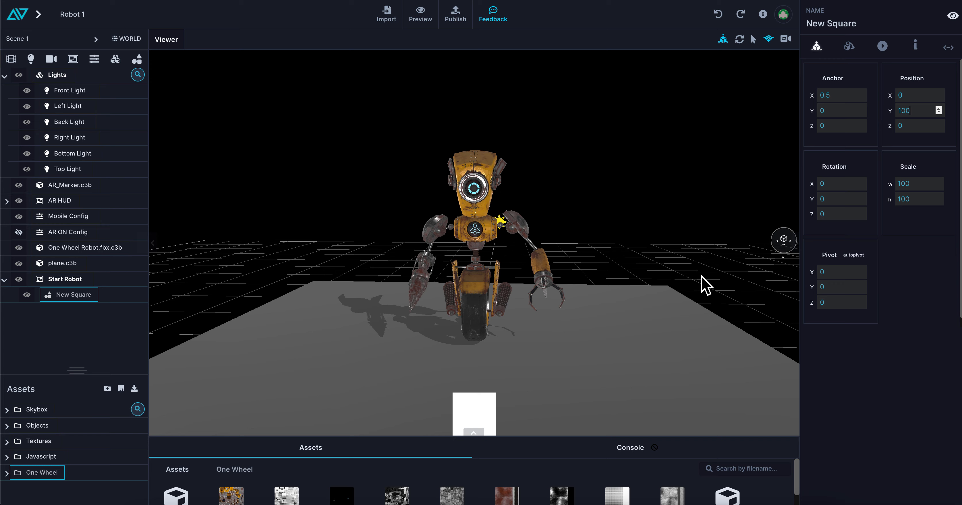
drag(668, 267, 548, 326)
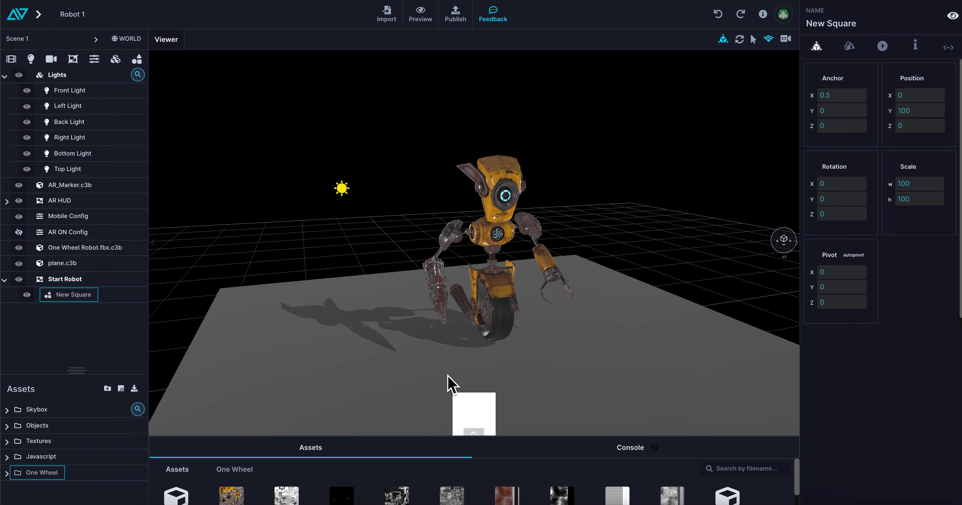
drag(525, 293, 496, 236)
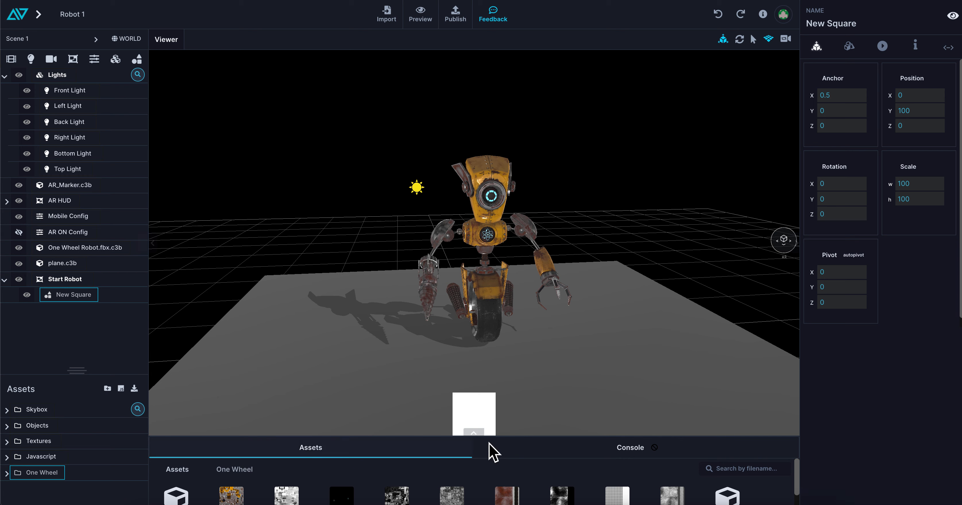
Set the square's Ambient material color to red with RGB 252, 0, 0.
click(471, 415)
click(849, 47)
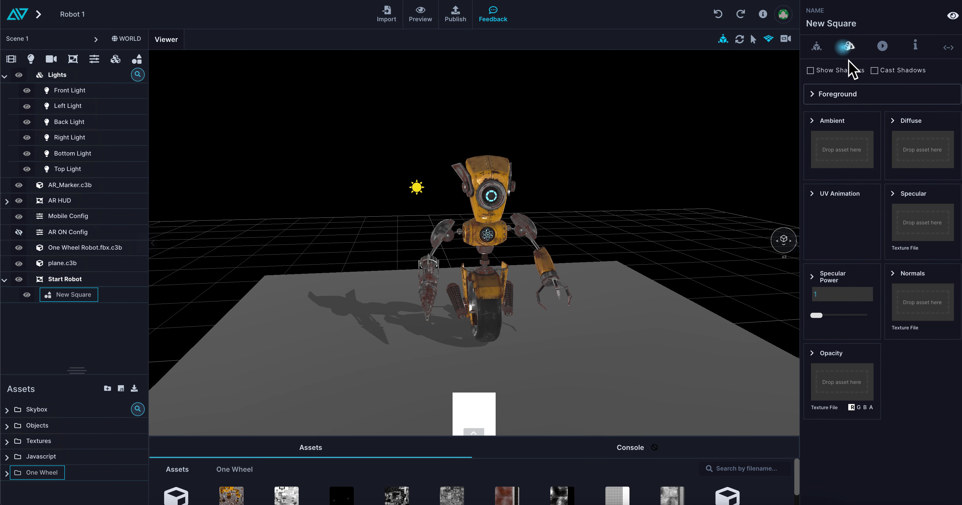
click(814, 121)
click(821, 149)
click(911, 155)
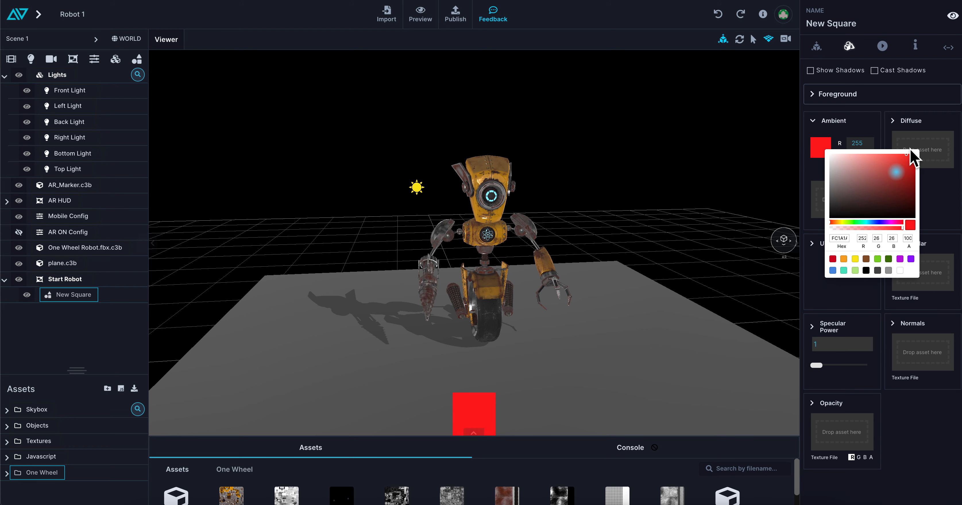
click(907, 181)
mouse_move(907, 181)
mouse_down()
mouse_move(794, 185)
mouse_move(930, 130)
mouse_up()
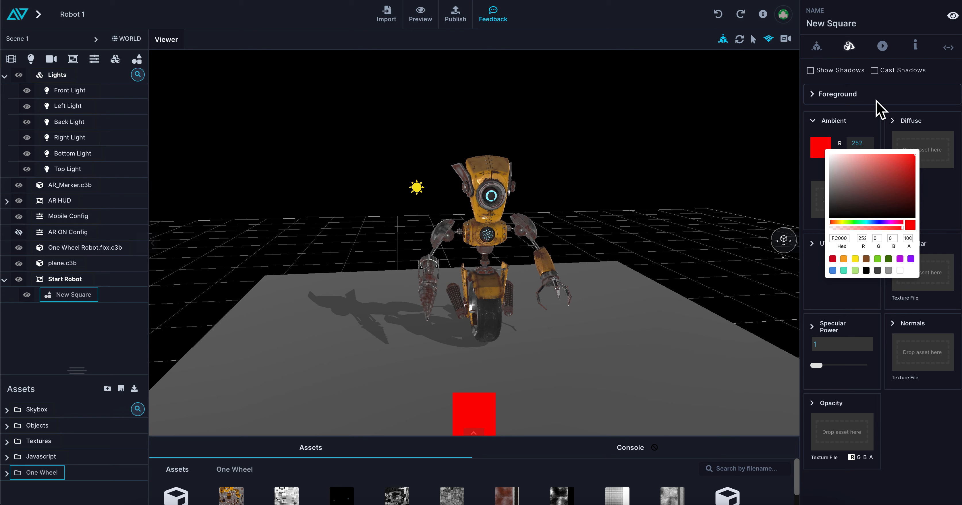
click(826, 318)
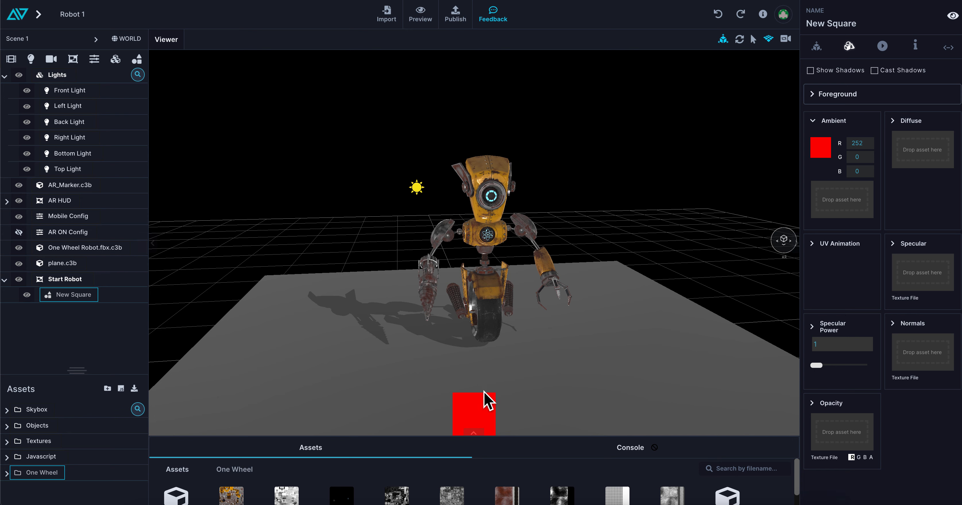
click(470, 412)
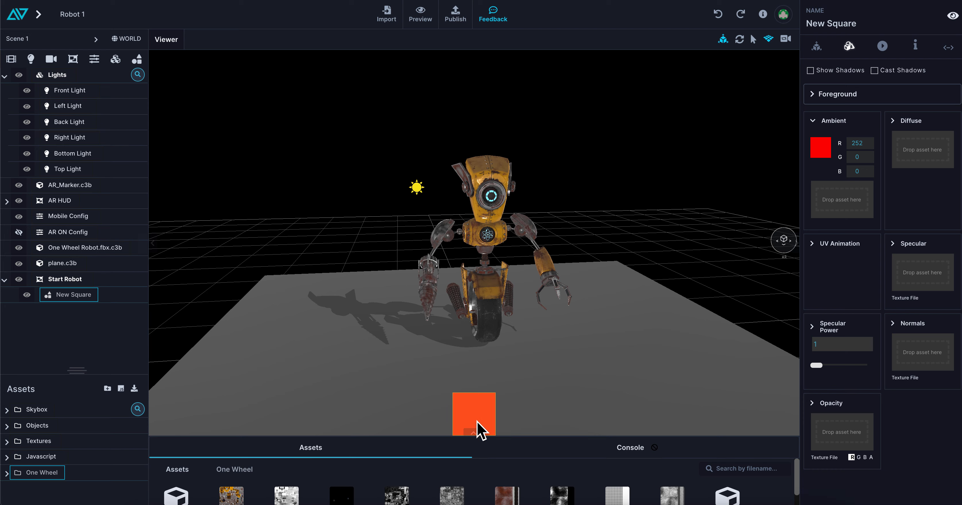
Add a new configuration to the scene and rename it RED.
drag(463, 279, 482, 295)
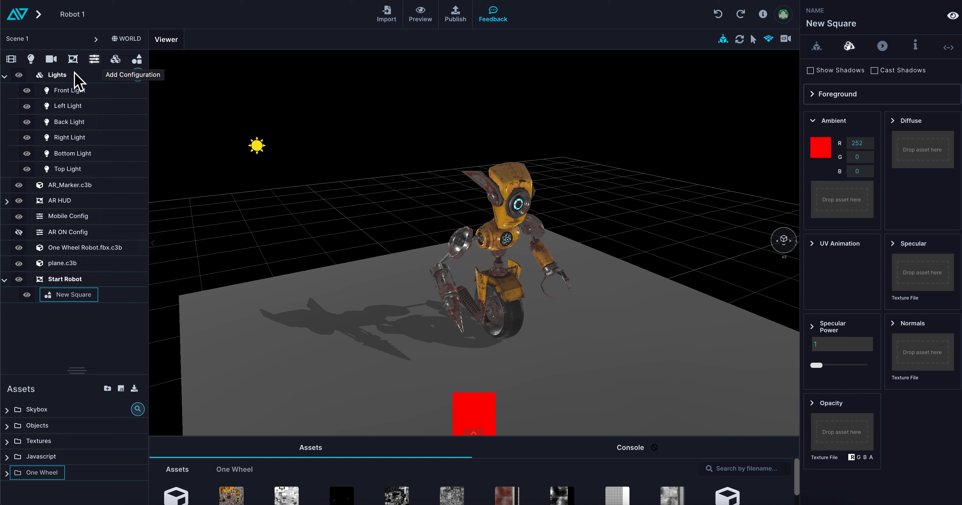
click(94, 60)
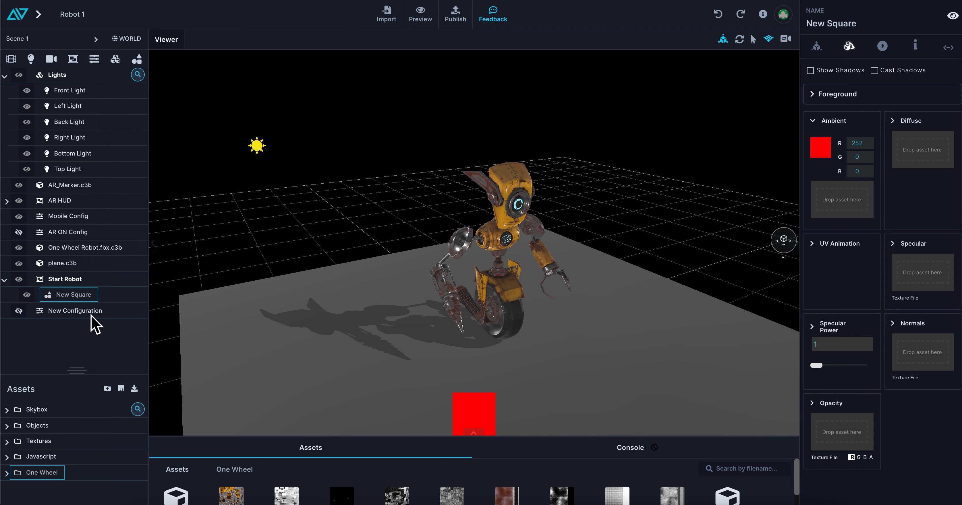
double_click(79, 312)
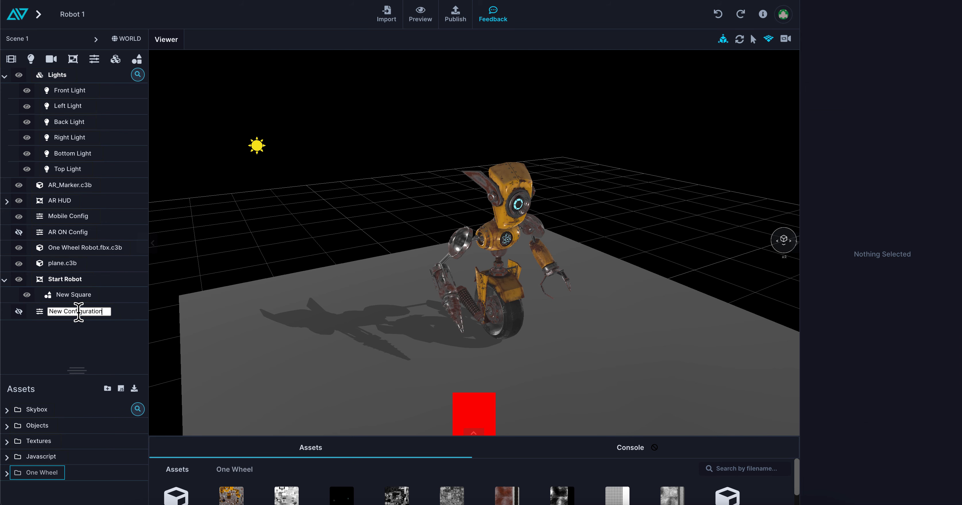
key(ctrl+a)
key(BackSpace)
text(RED)
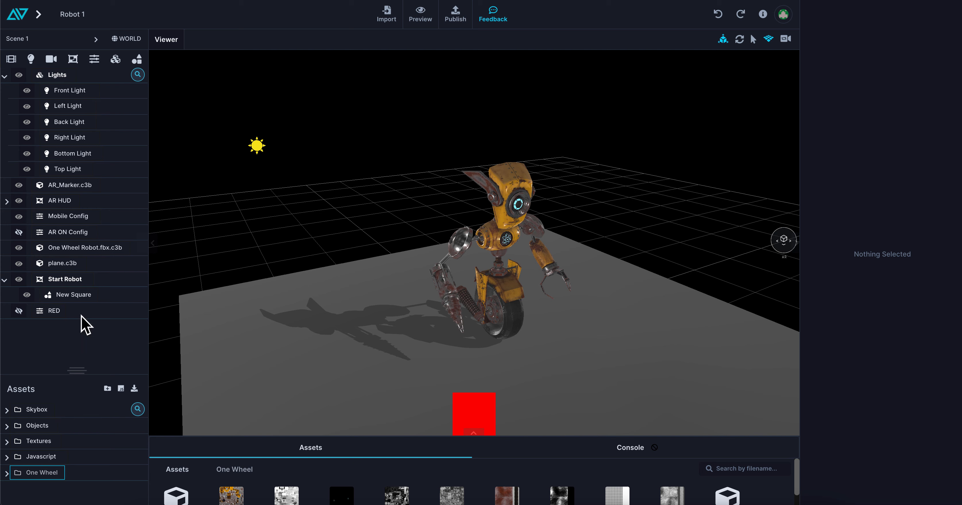
Enter config mode for the RED configuration and add plane.c3b to it.
click(56, 311)
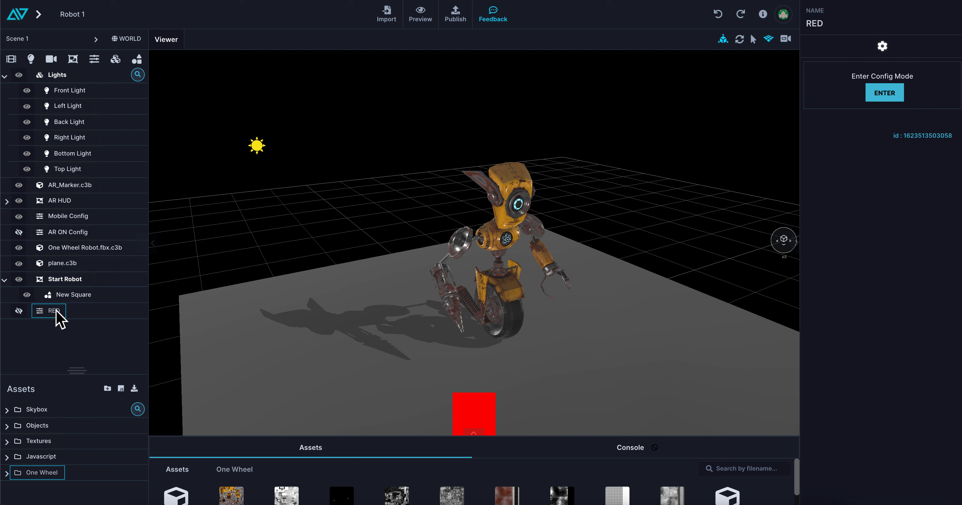
click(884, 94)
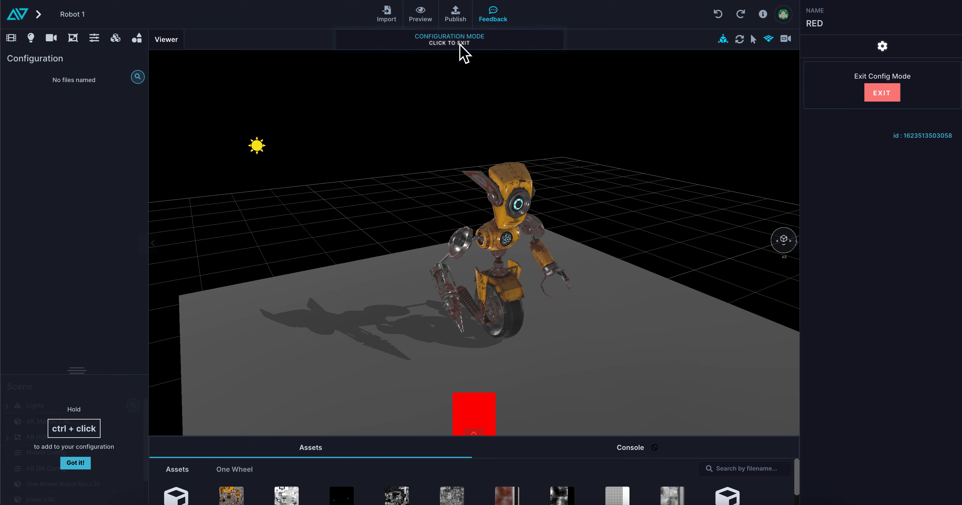
drag(523, 321, 579, 313)
ctrl+click(603, 315)
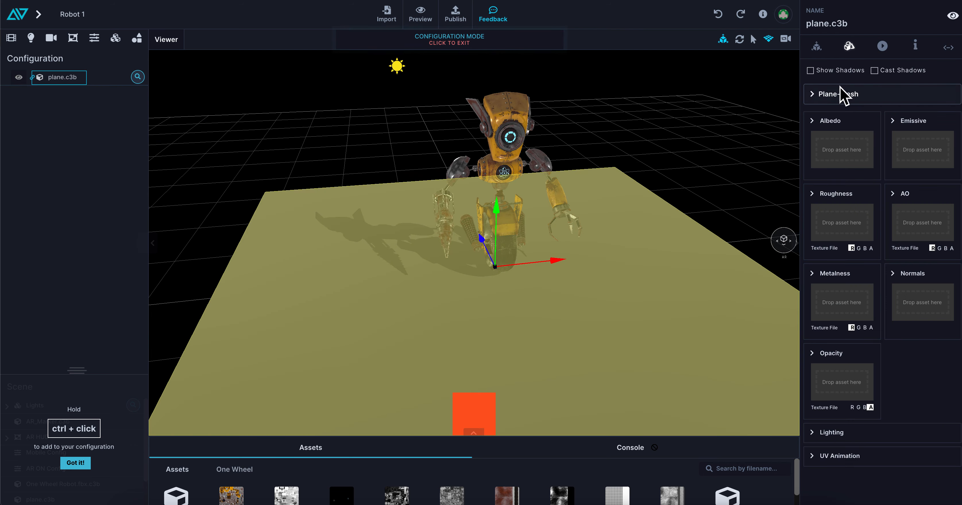
Set the plane's Albedo color to blue with RGB 7, 48, 175 in the RED configuration.
click(813, 120)
click(821, 149)
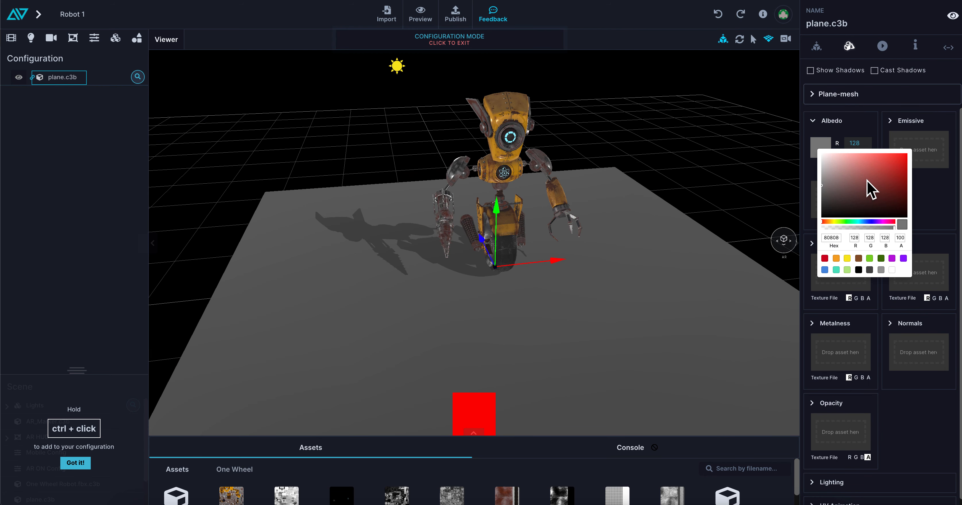
click(867, 222)
drag(888, 169, 905, 173)
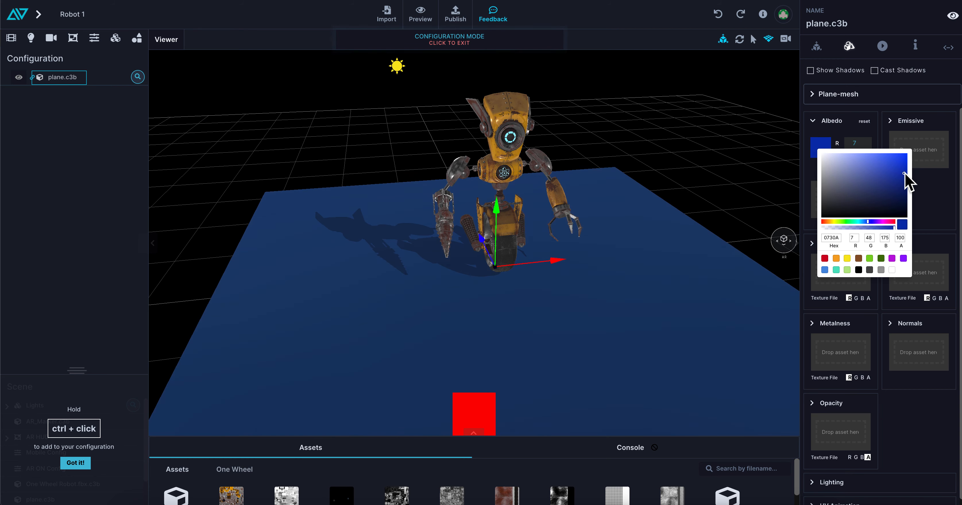
Add the One Wheel Robot to the RED configuration through its head and set the head material's Albedo color to red, RGB 255, 0, 0.
ctrl+click(523, 115)
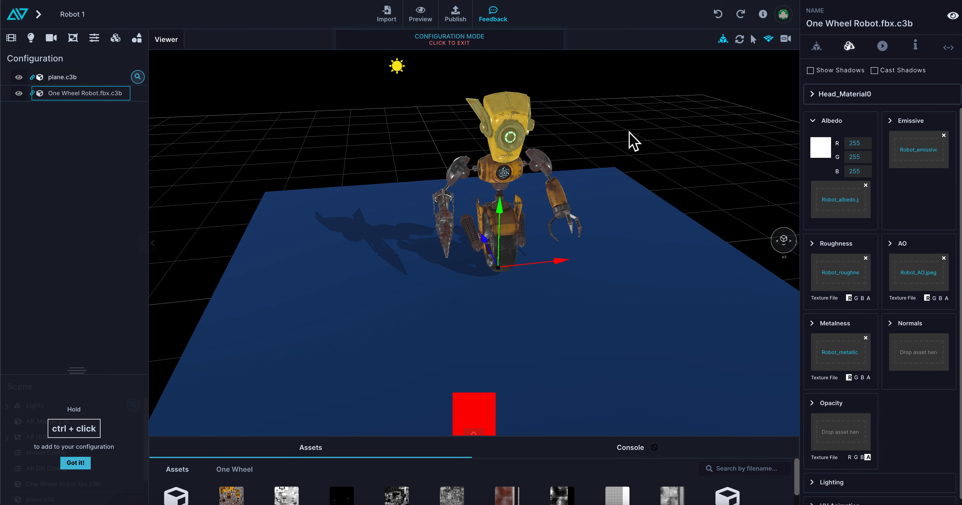
click(821, 151)
drag(866, 178, 947, 154)
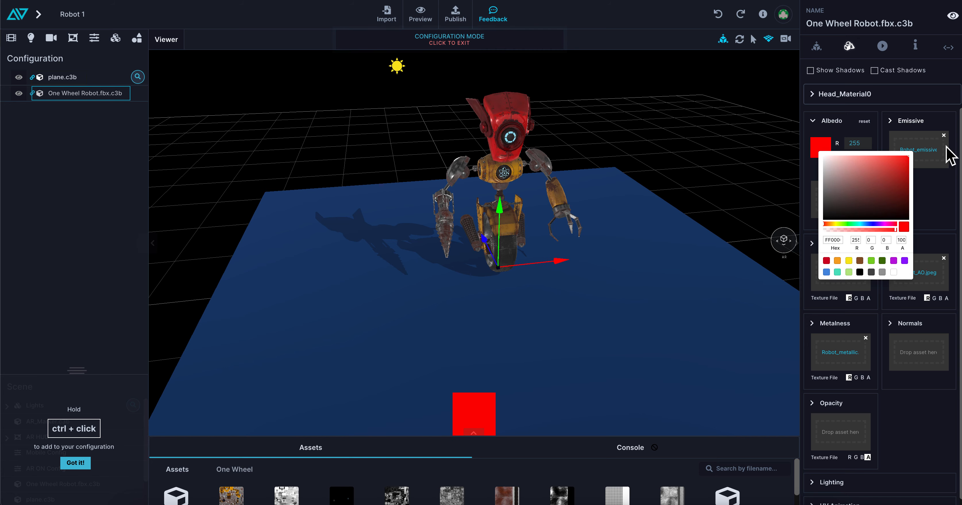
click(522, 204)
drag(521, 199, 509, 258)
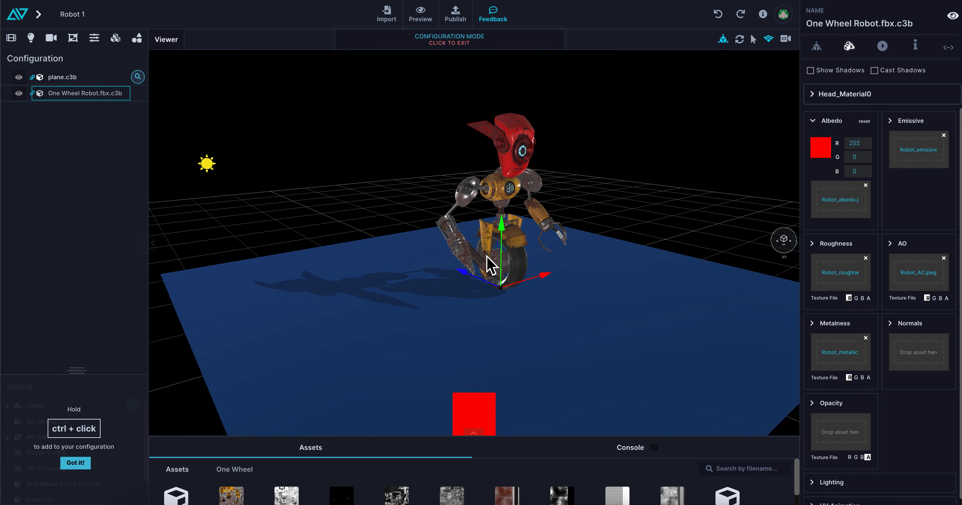
drag(468, 277, 593, 305)
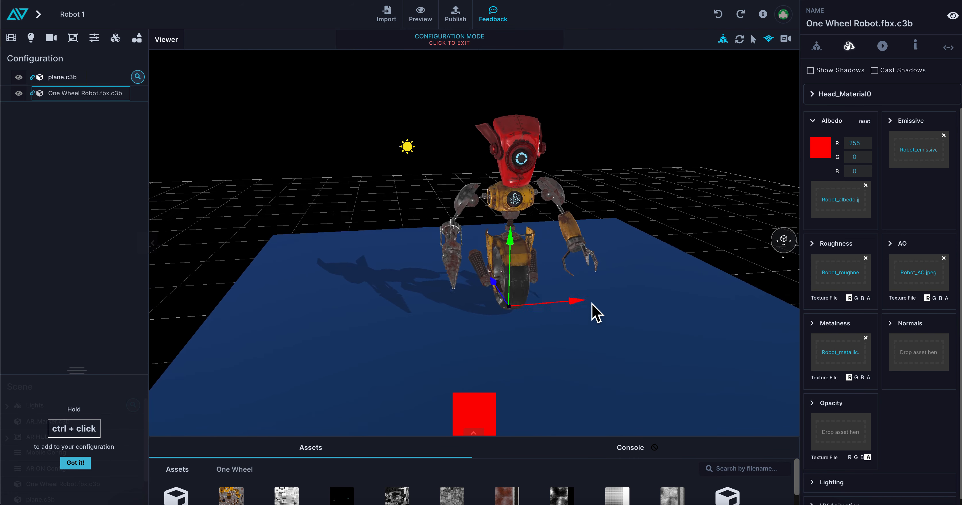
Exit config mode and toggle the RED configuration off and on repeatedly to compare the robot and plane colors.
click(449, 43)
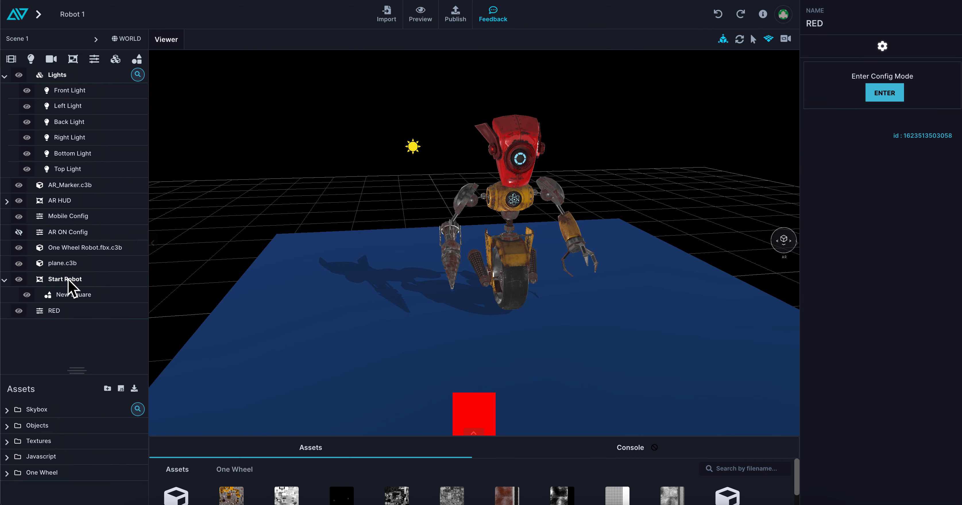
click(17, 312)
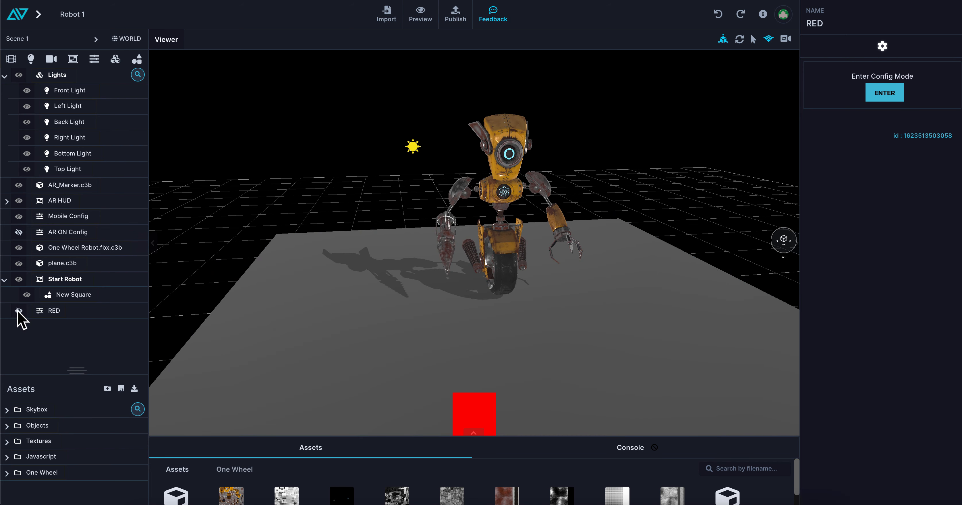
click(18, 311)
click(19, 311)
click(18, 311)
click(18, 311)
click(19, 311)
click(19, 311)
click(19, 312)
click(19, 311)
Add the New Square to the RED configuration in config mode, set its Ambient color to blue, and exit config mode.
click(884, 93)
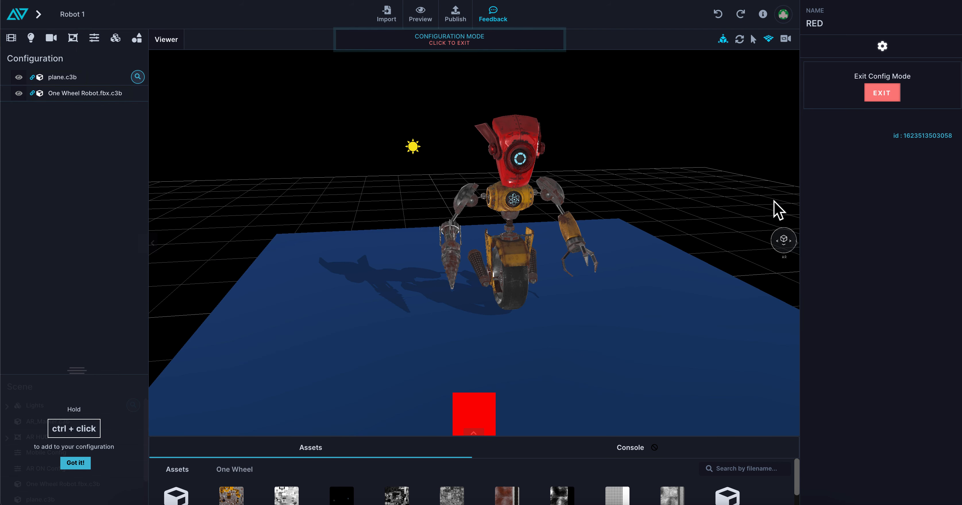
ctrl+click(487, 413)
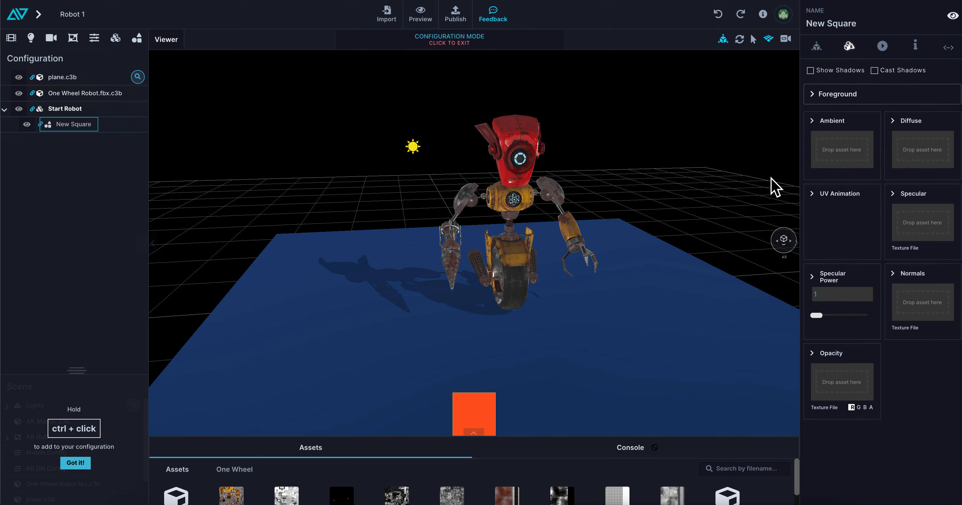
click(813, 121)
click(823, 150)
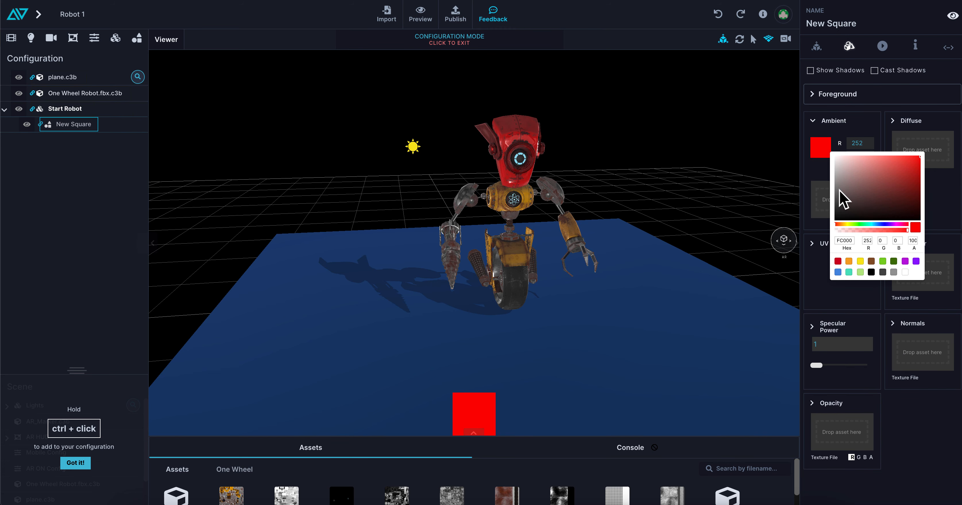
click(885, 225)
click(583, 246)
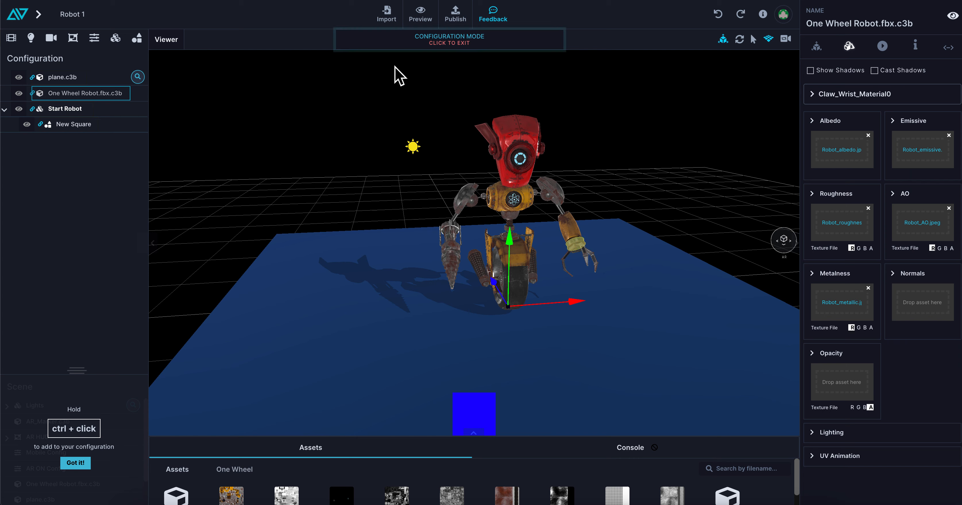
click(446, 42)
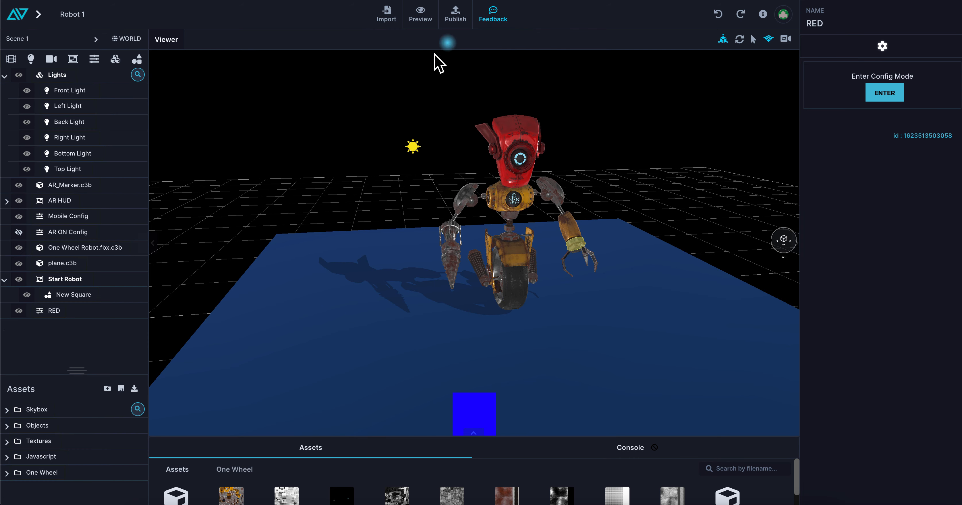
Toggle the RED configuration's visibility to check the square's color switch, leaving the configuration hidden.
click(19, 311)
click(18, 311)
click(17, 311)
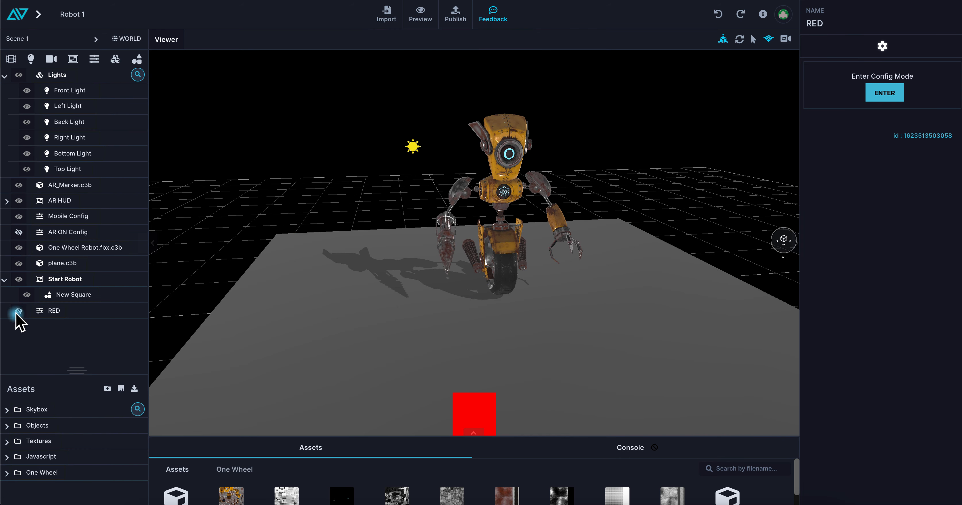
click(16, 313)
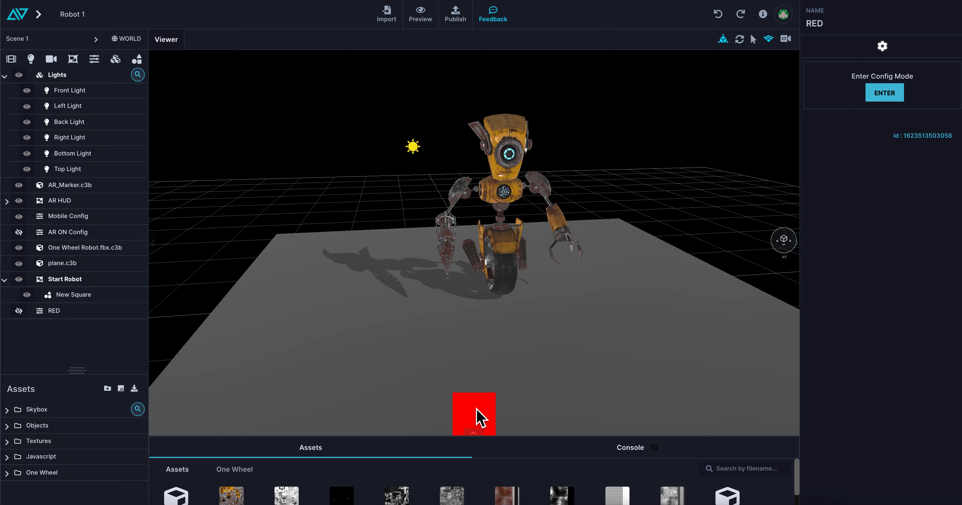
Select the New Square and examine its transform, material and animation settings.
click(479, 419)
click(818, 48)
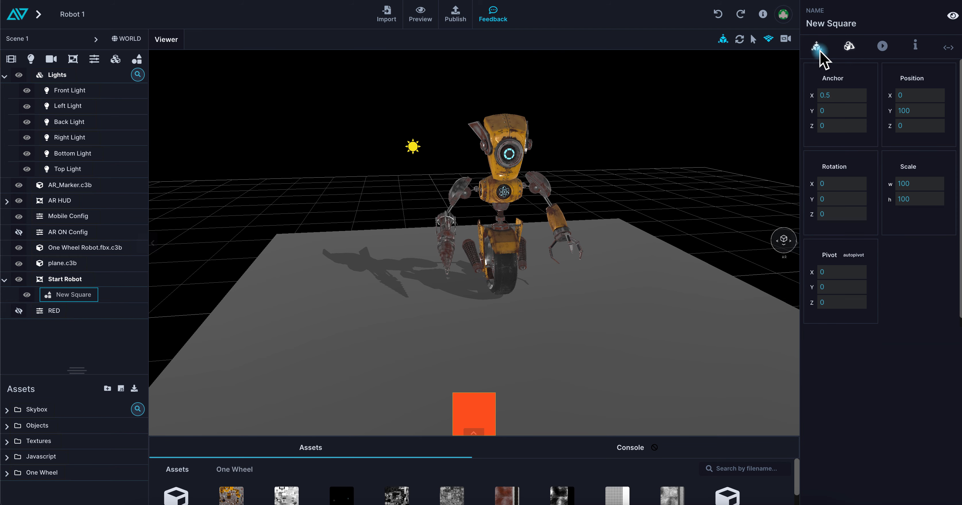
click(850, 47)
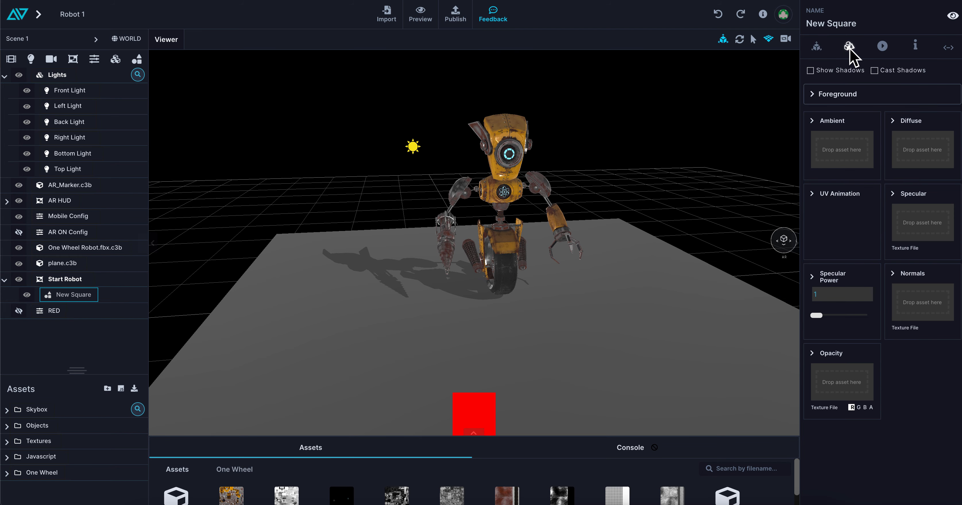
click(885, 46)
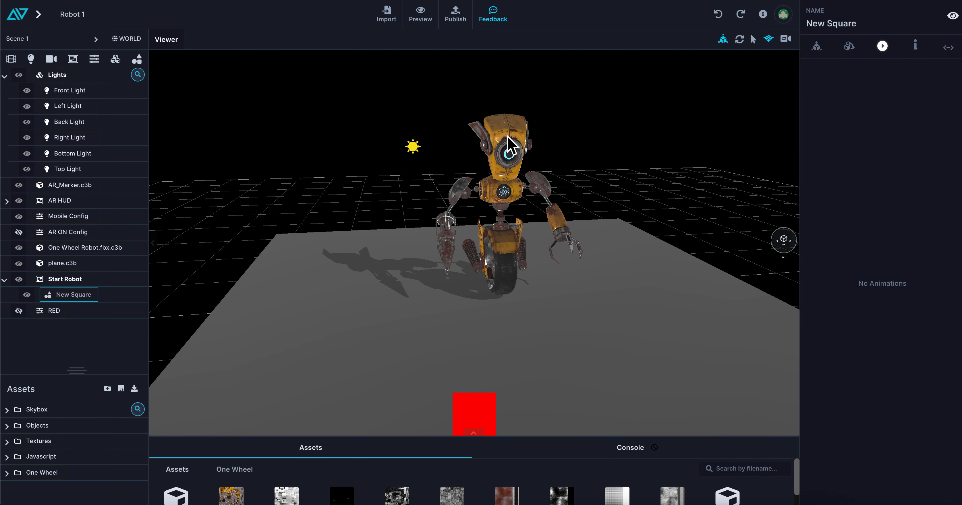
Select the One Wheel Robot through its head and play its listed animations one after another to preview them.
click(508, 145)
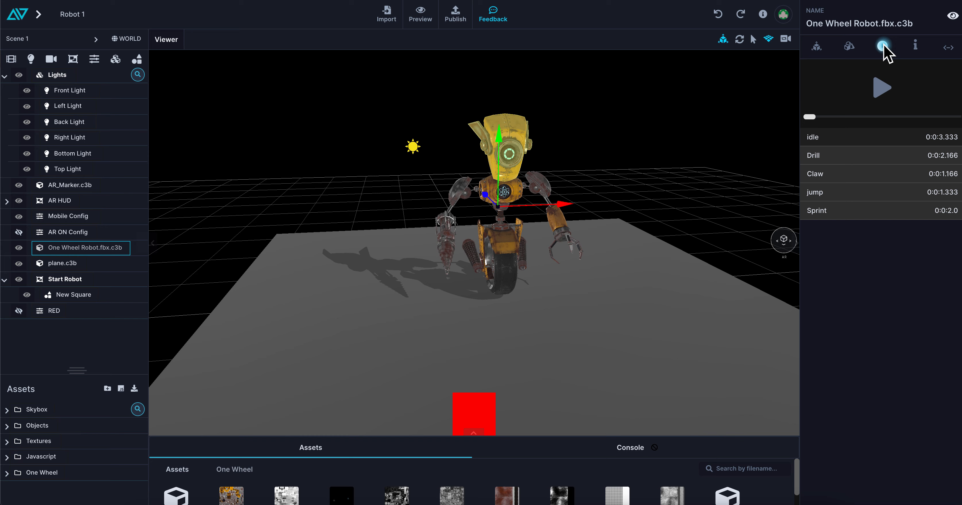
click(882, 89)
scroll(580, 173, up, 3)
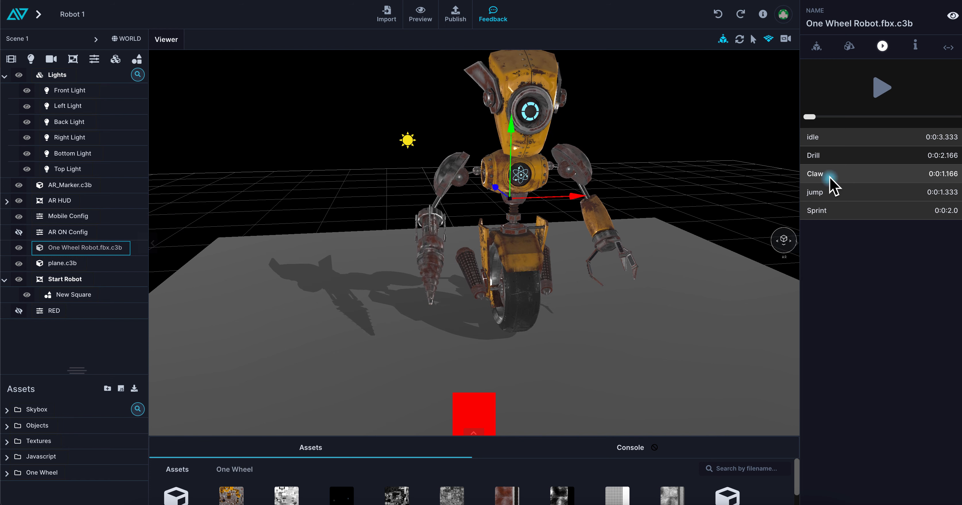
click(879, 93)
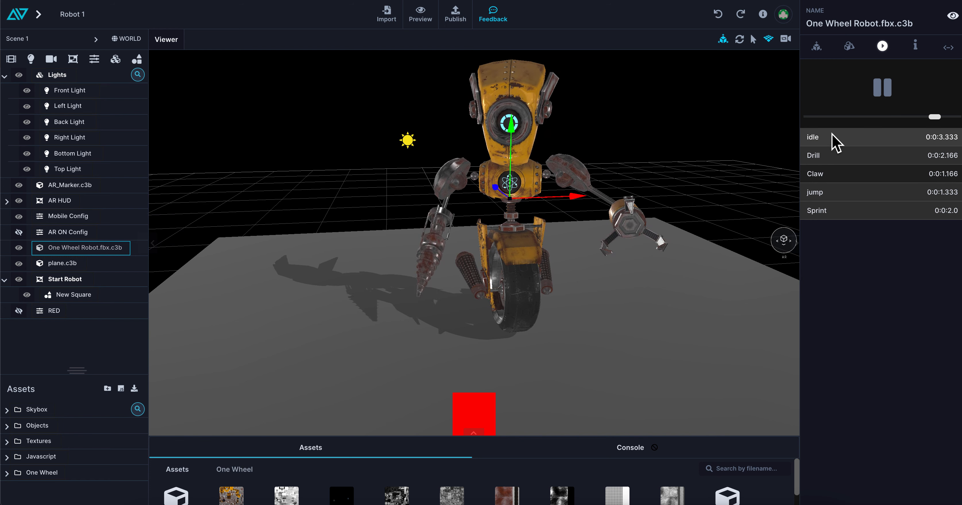
click(879, 89)
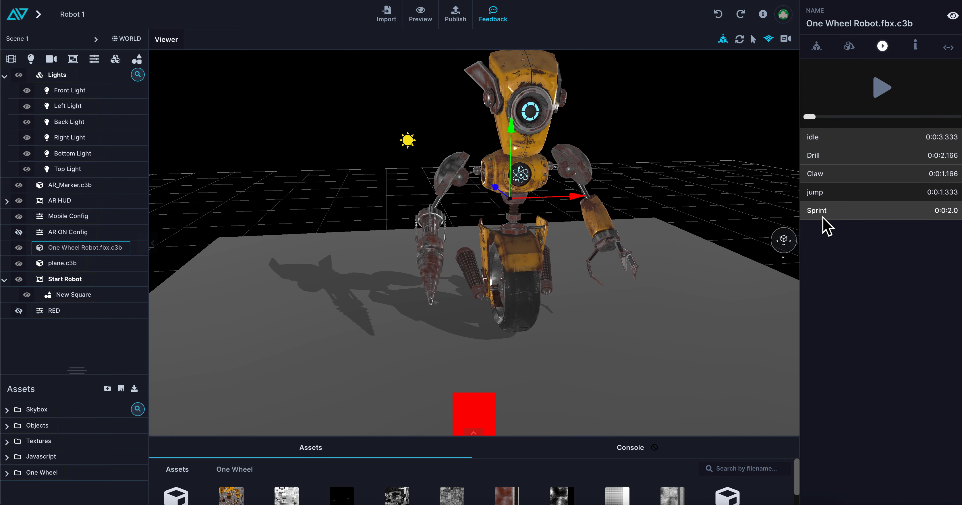
click(878, 95)
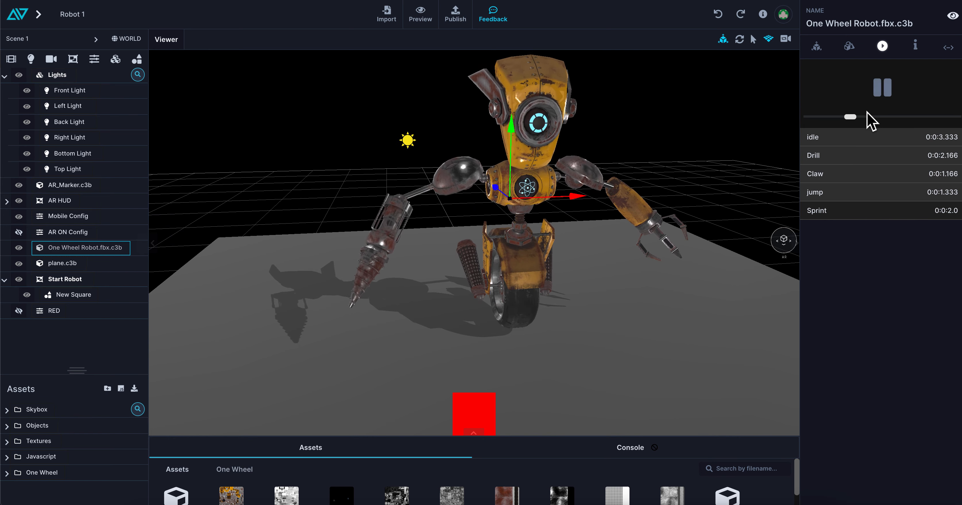
drag(498, 272, 537, 259)
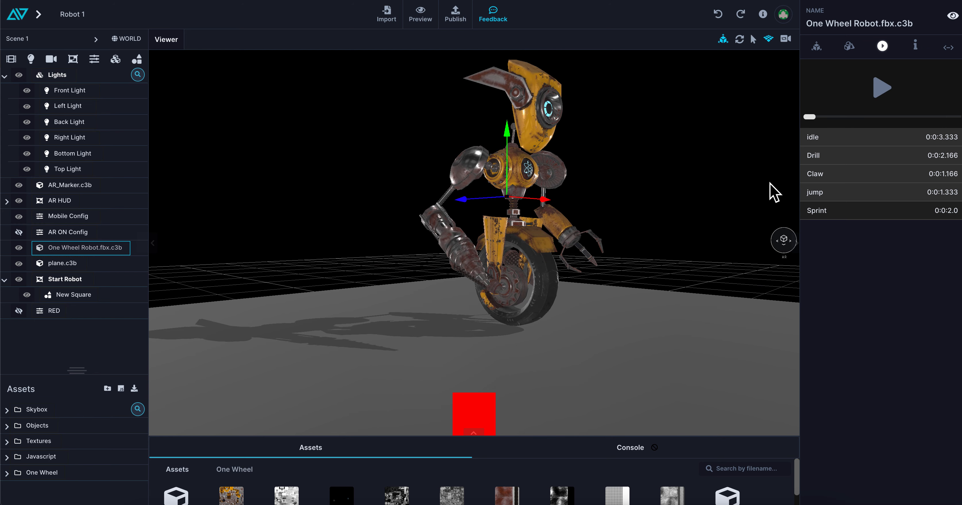
click(889, 85)
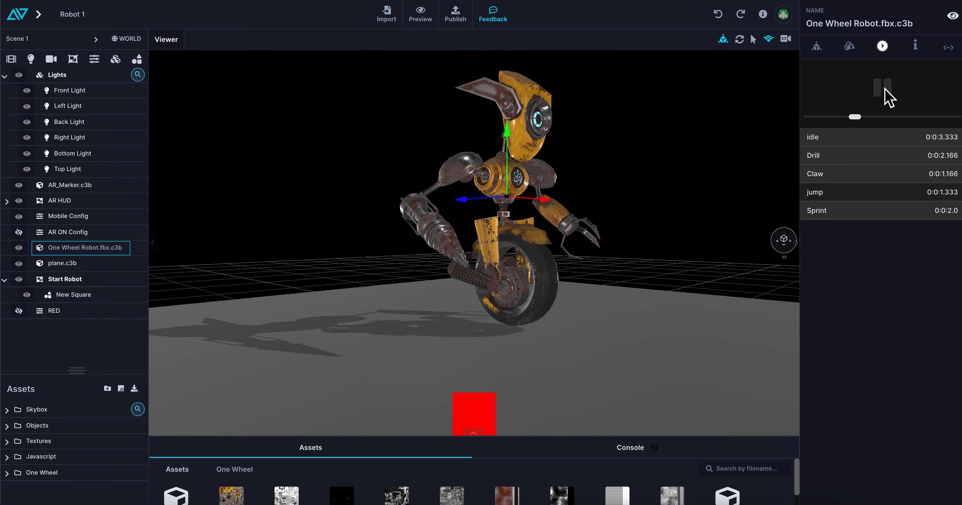
click(688, 203)
drag(688, 204, 650, 257)
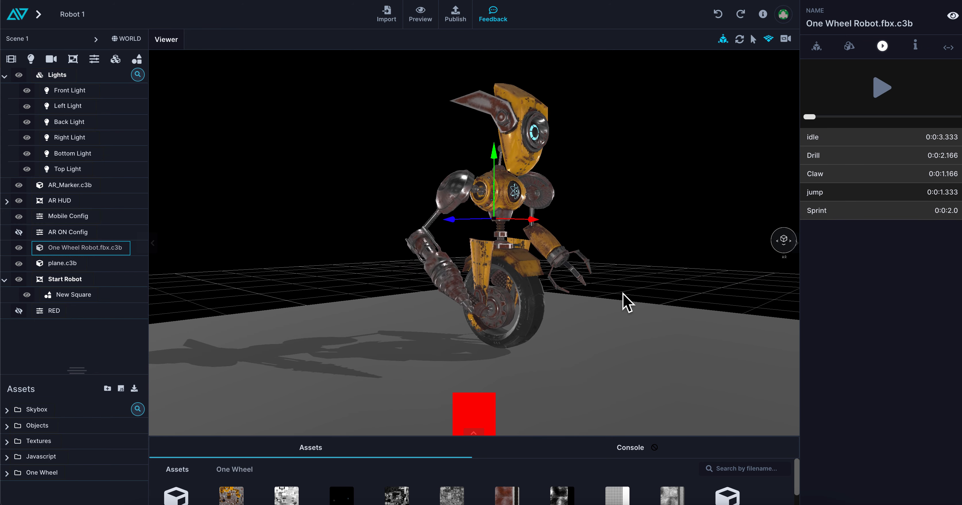
Select the New Square again and view its mesh information and its Object Controller code slot.
click(464, 404)
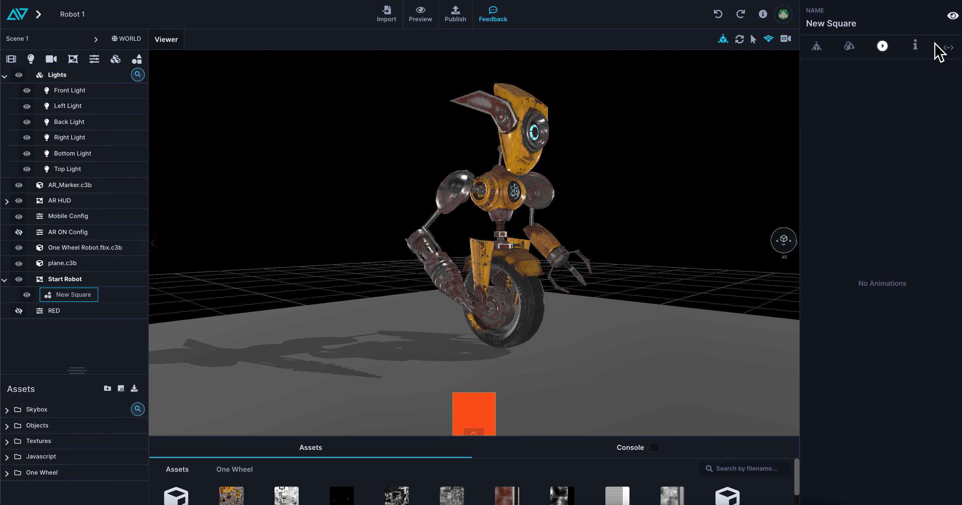
click(916, 45)
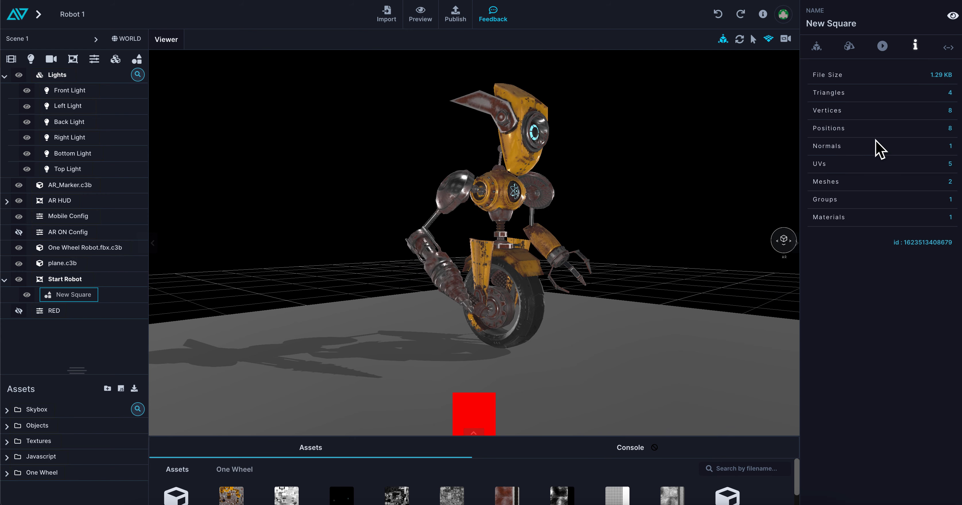
click(948, 47)
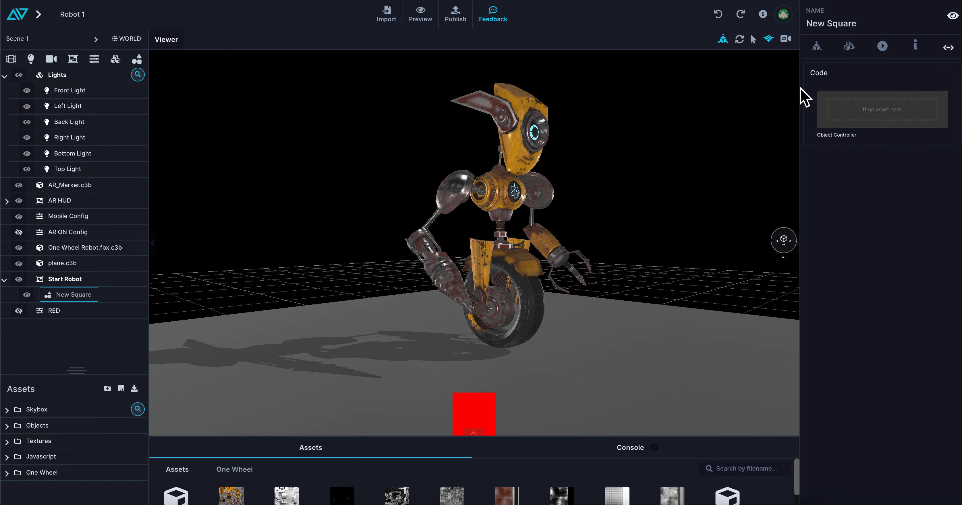
Enlarge the Assets area and download all project assets as assets.zip.
drag(76, 370, 89, 171)
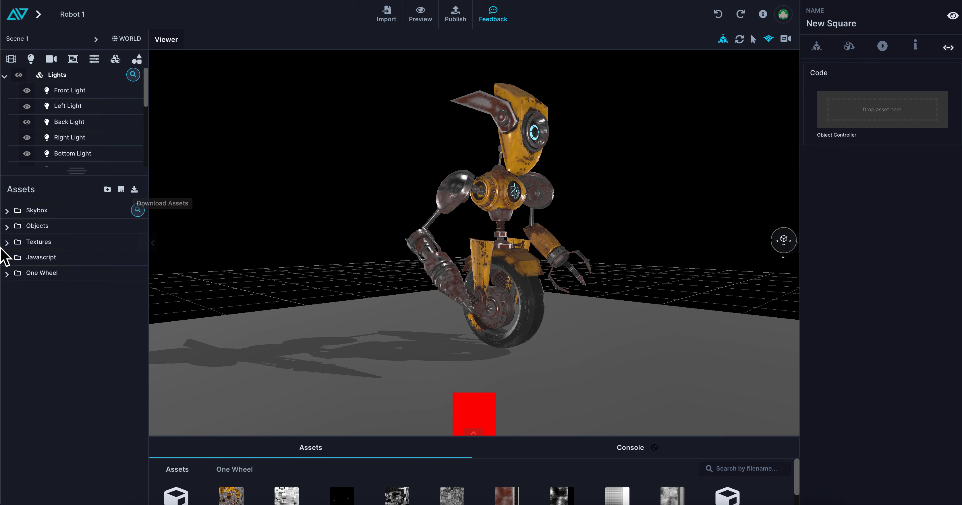
click(133, 190)
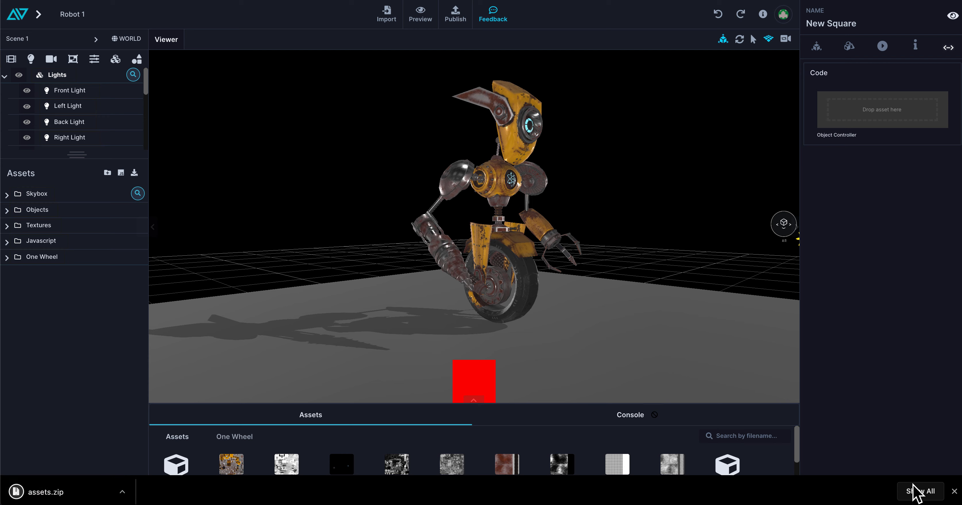
click(954, 492)
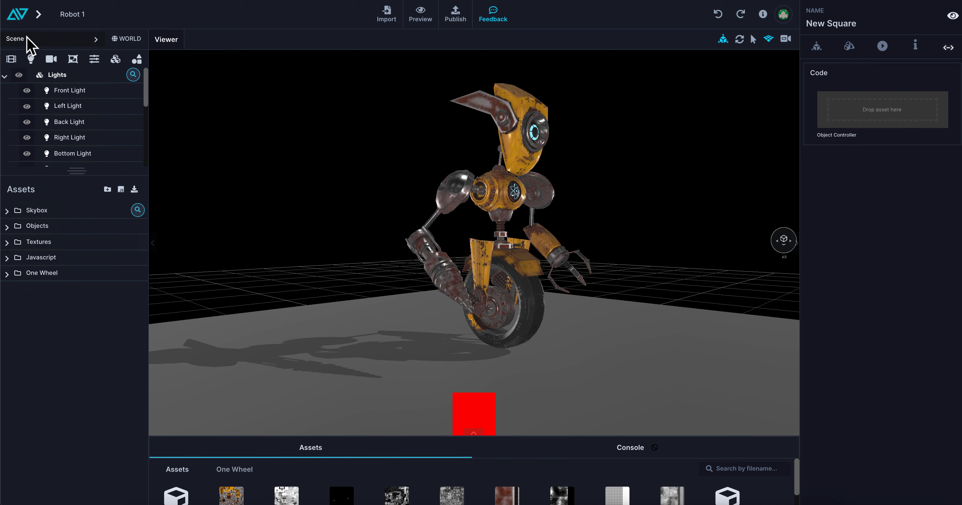
Download the entire project as Robot 1.zip.
click(18, 17)
click(17, 76)
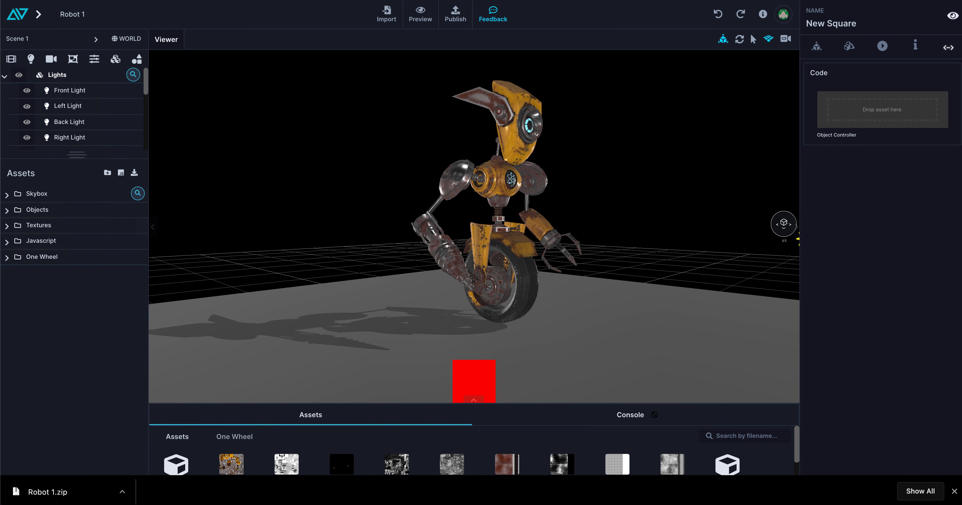
click(954, 491)
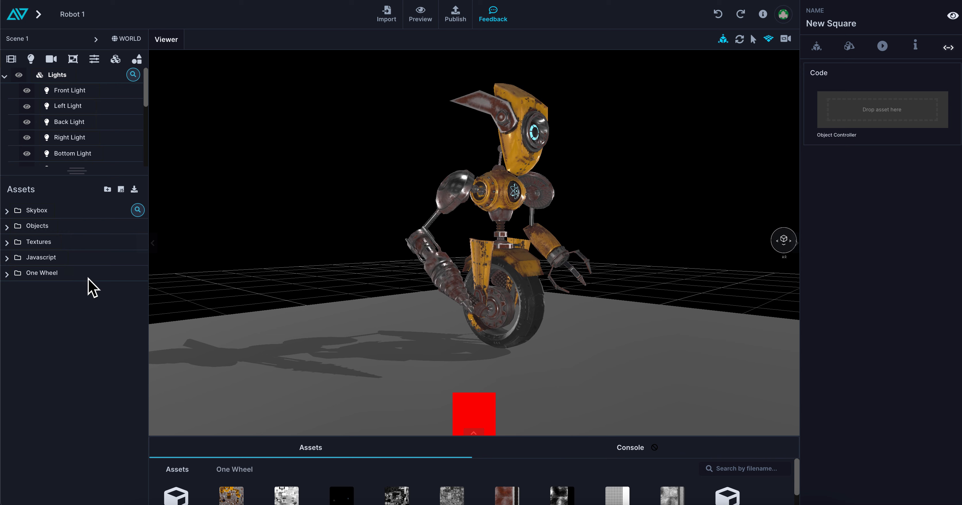
Add a Mega Controller script to the assets and open MegaController.js for editing to look through its code.
click(121, 190)
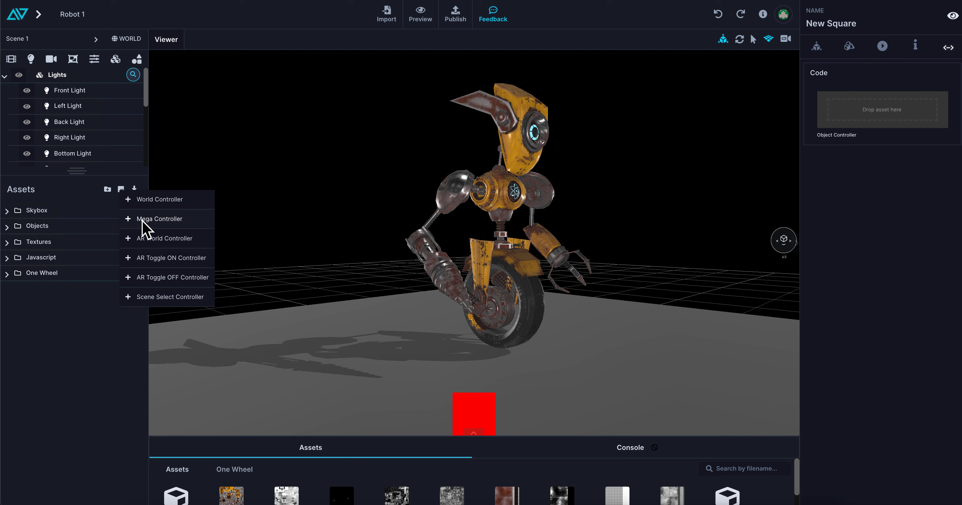
click(159, 223)
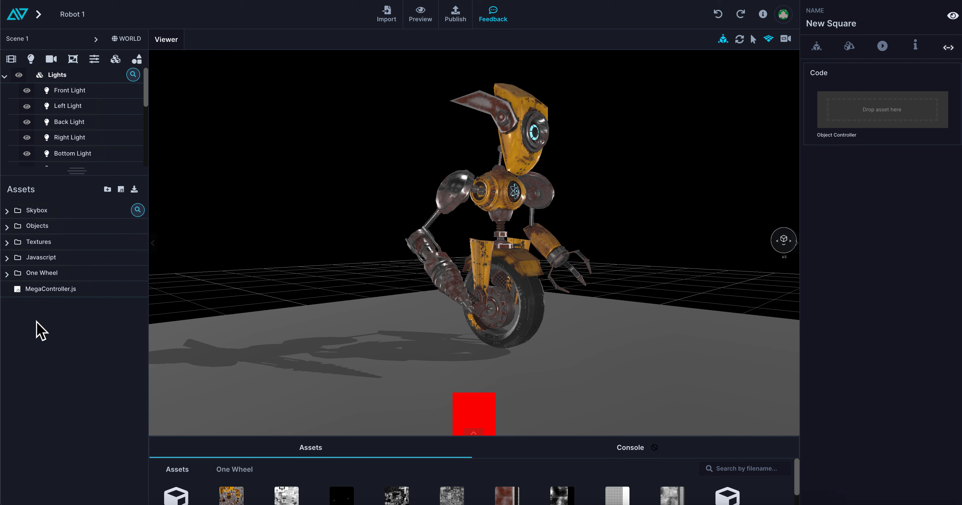
right_click(51, 295)
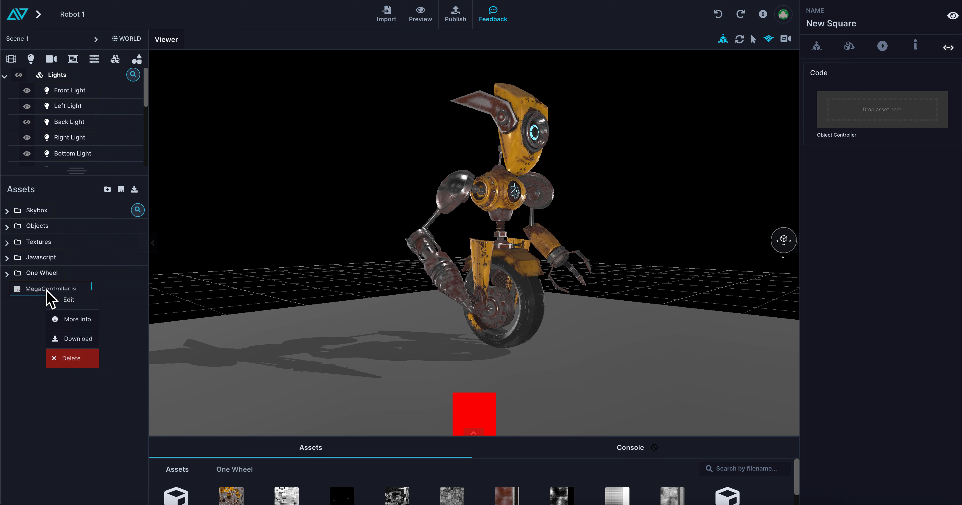
click(68, 300)
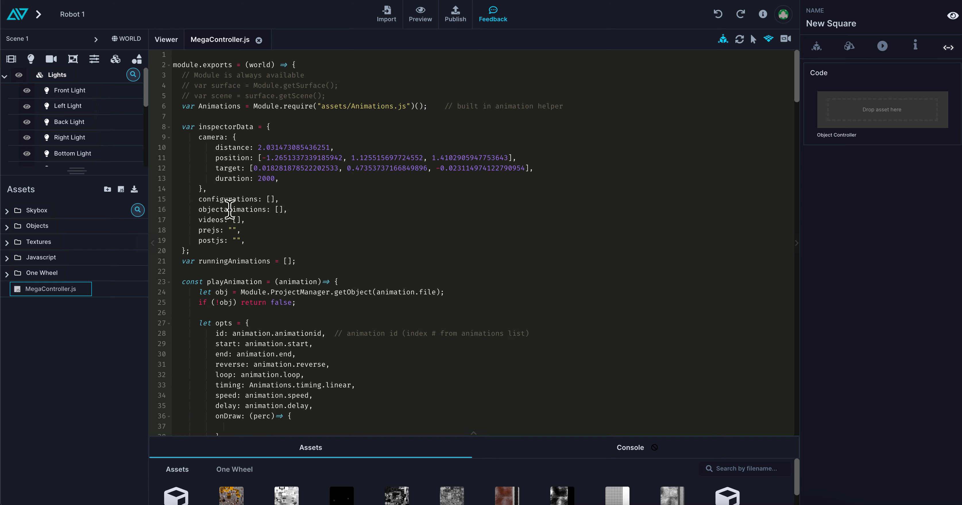
scroll(312, 213, down, 20)
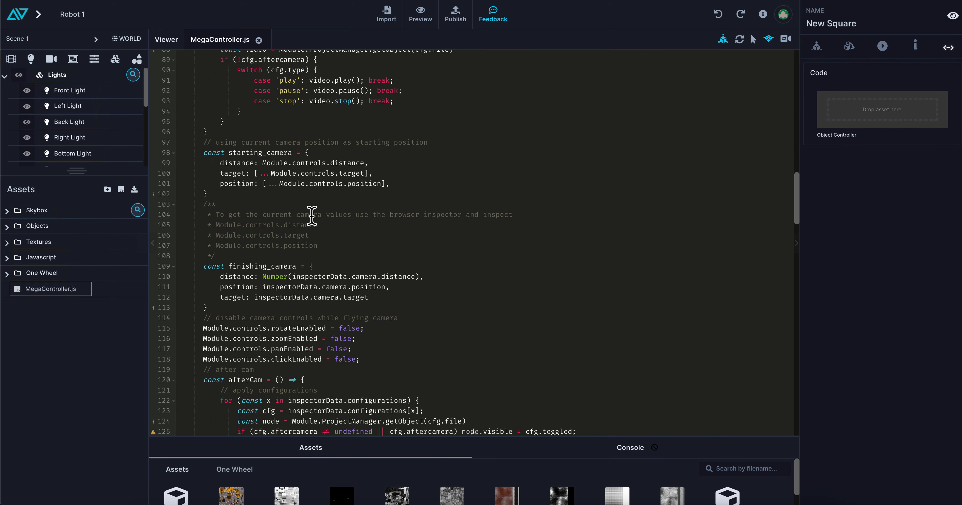
scroll(312, 217, down, 12)
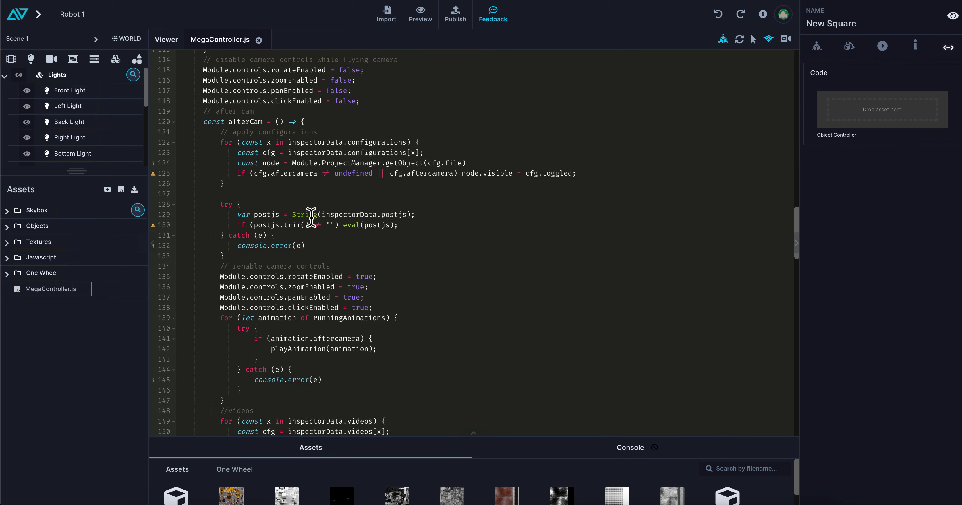
scroll(311, 218, down, 20)
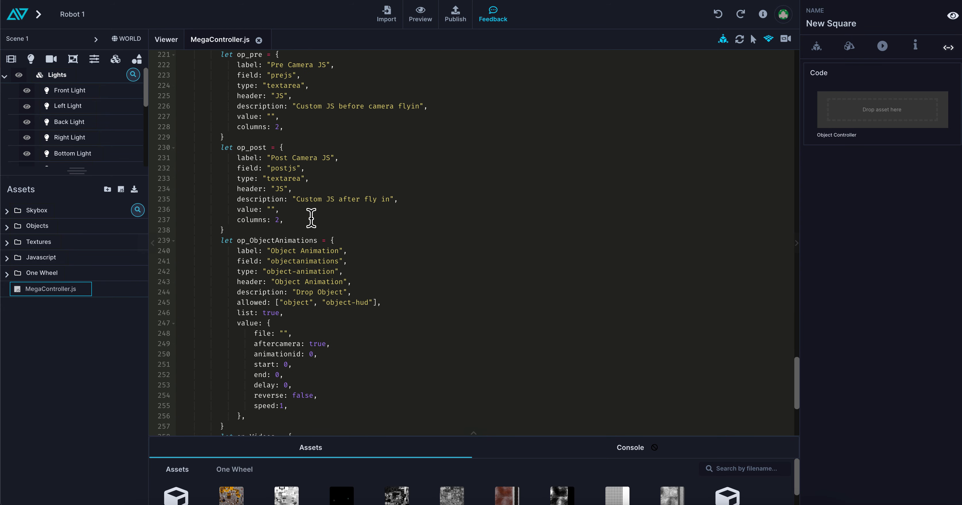
Look through the MegaController.js code, close it and assign the script as the New Square's Object Controller.
scroll(311, 218, up, 20)
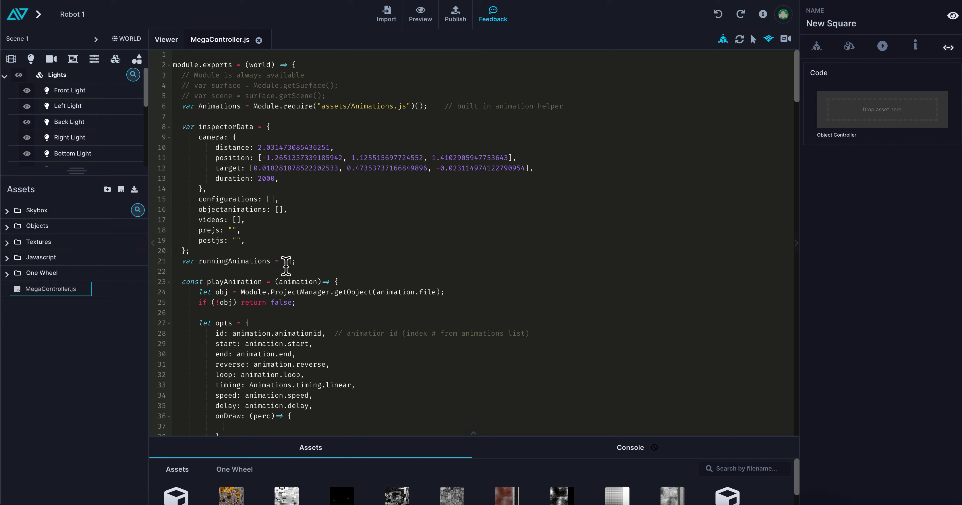
scroll(318, 294, down, 10)
scroll(322, 296, up, 10)
click(259, 40)
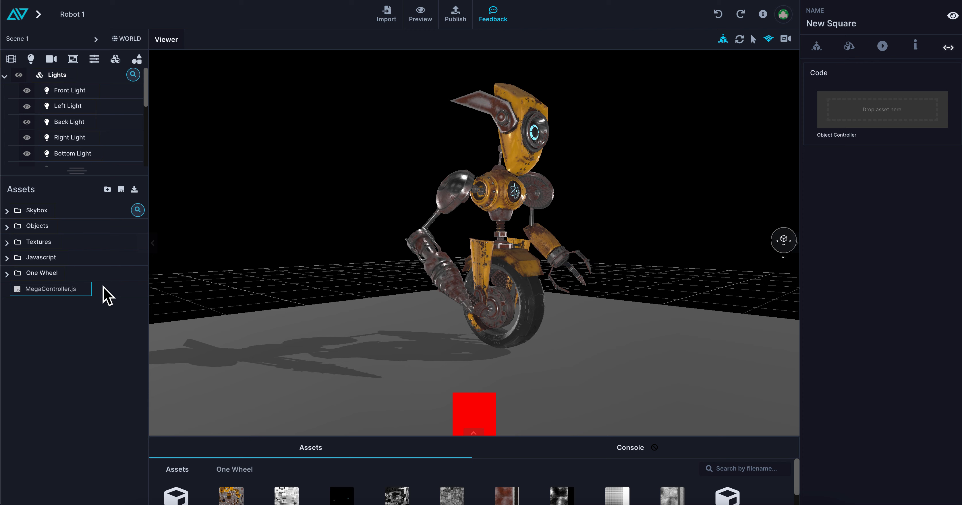
drag(43, 300, 879, 111)
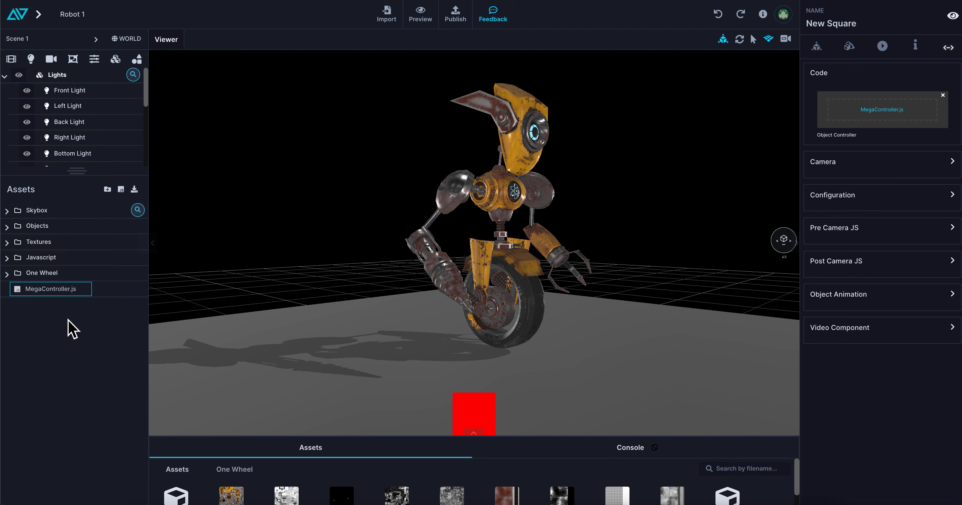
Orbit to a front view of the robot and store it as the New Square's camera.
click(815, 163)
drag(635, 302, 550, 317)
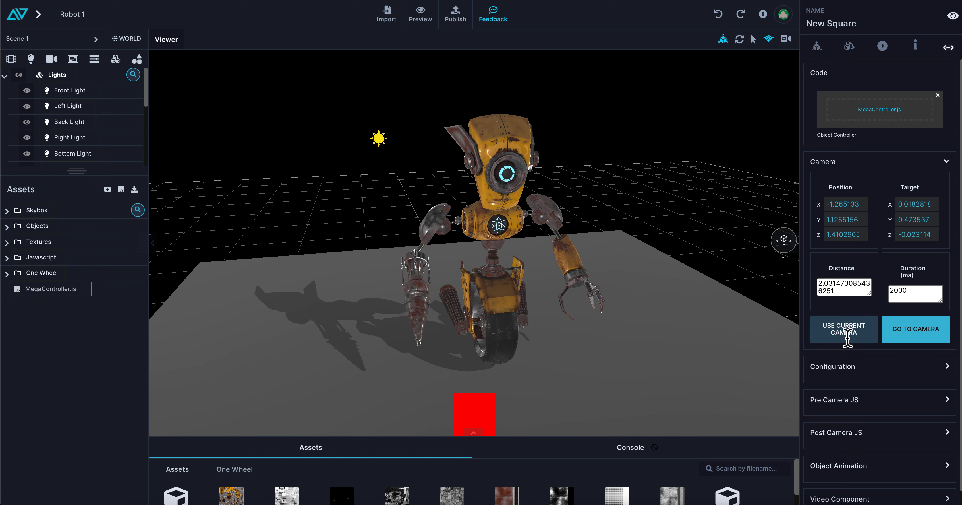
click(837, 328)
Zoom far out, reselect the New Square and test its stored camera by going to it.
click(571, 321)
scroll(569, 313, down, 10)
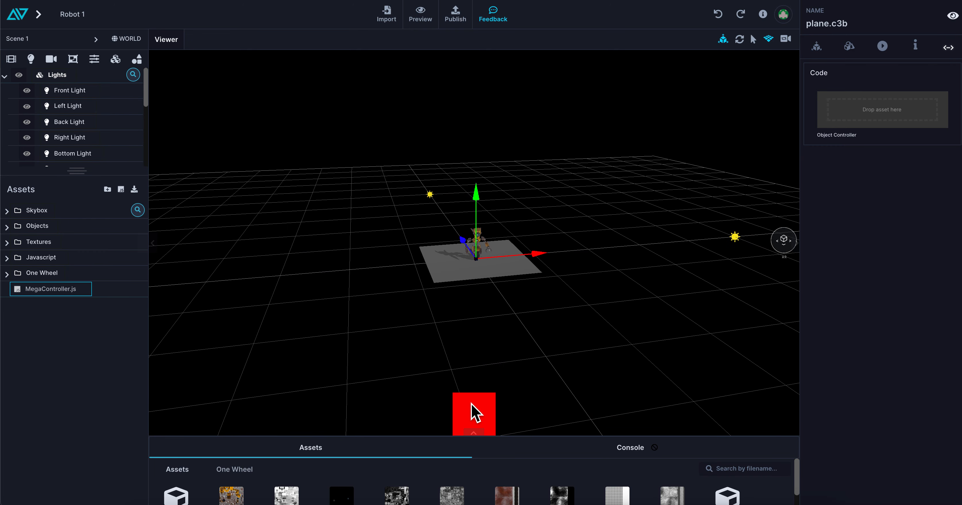
click(475, 412)
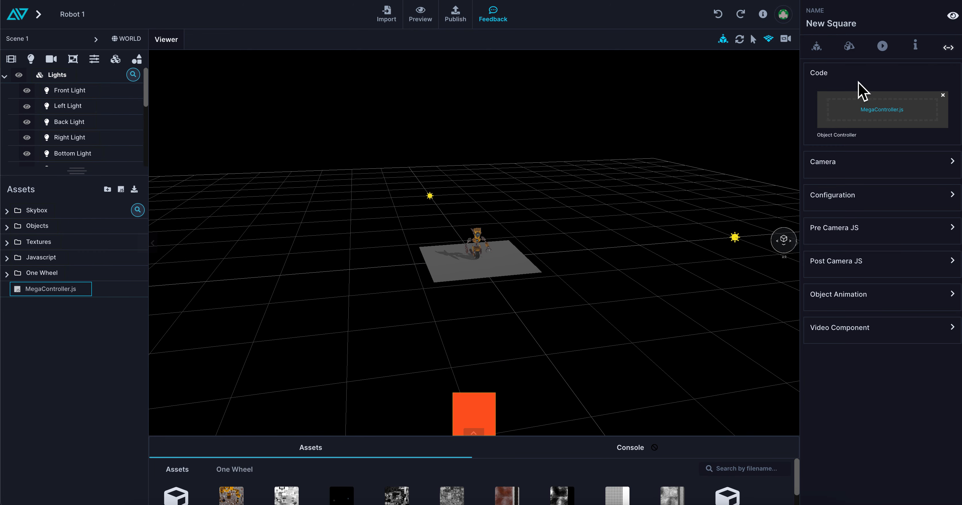
click(832, 164)
click(910, 338)
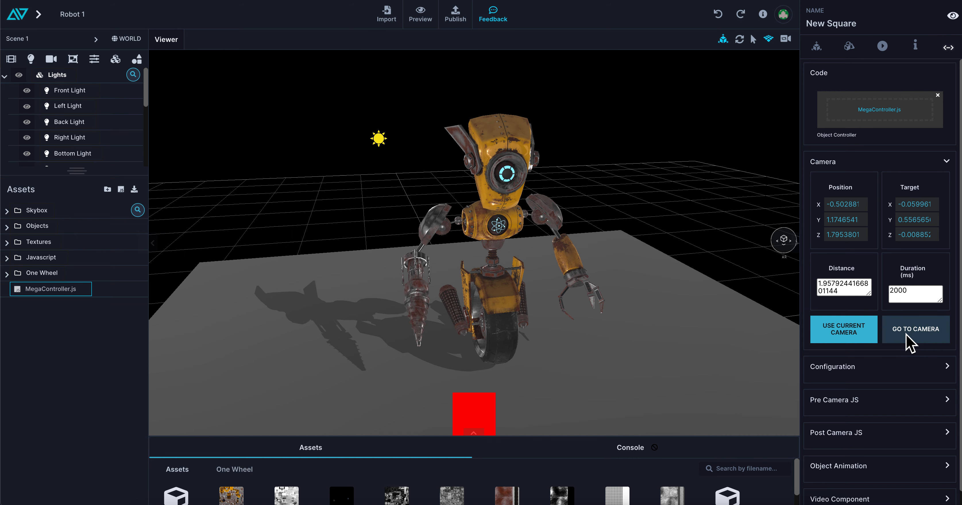
Set the New Square's camera duration to 5 and close the camera settings.
click(886, 294)
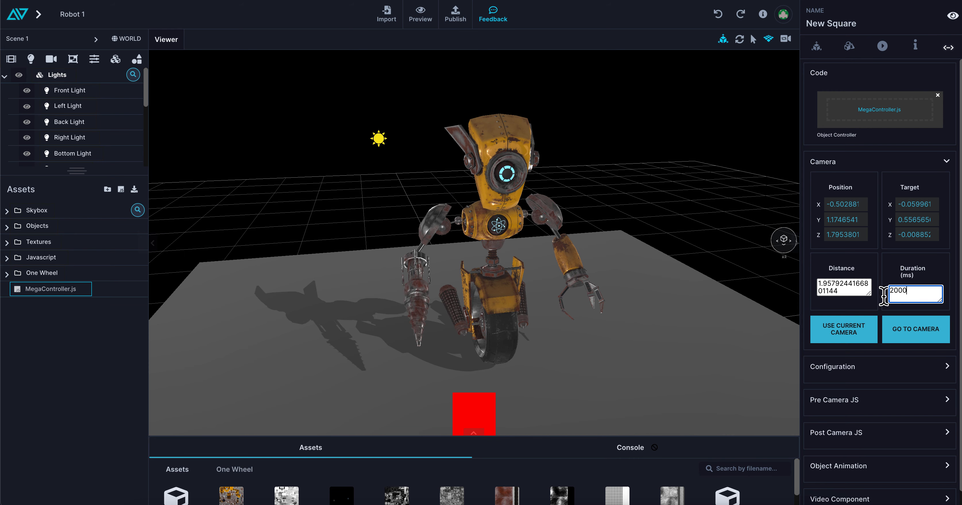
key(ctrl+a)
text(5)
click(833, 164)
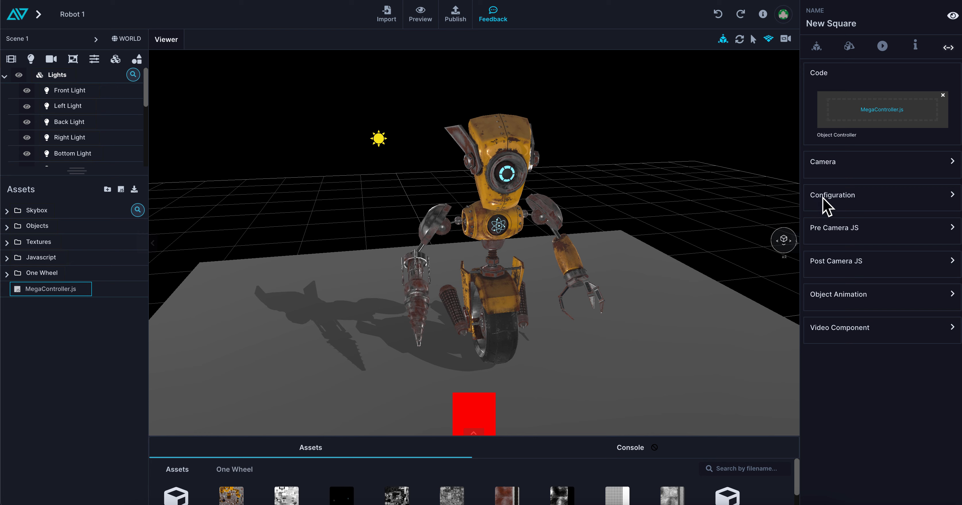
Expand the New Square's Configuration slot, enlarge the scene list and collapse the Lights group.
click(841, 198)
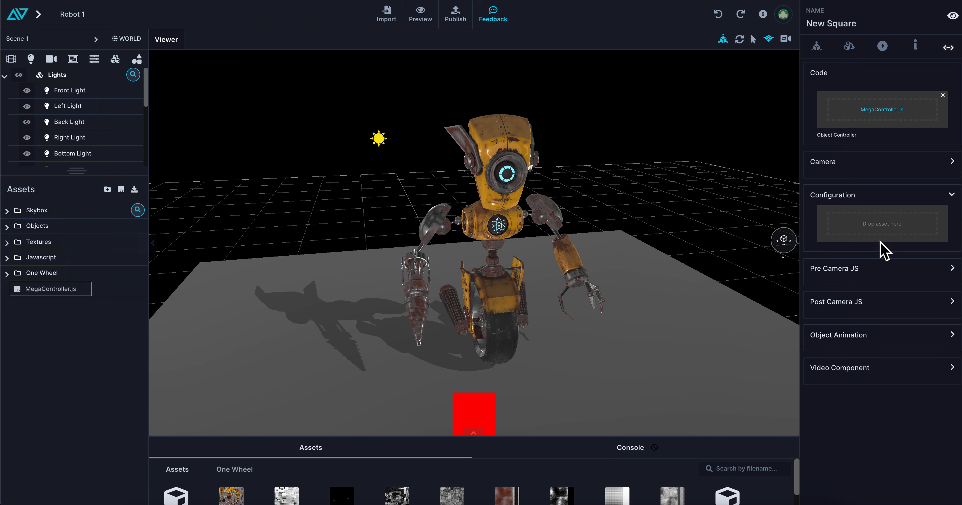
scroll(75, 164, down, 3)
drag(75, 172, 80, 331)
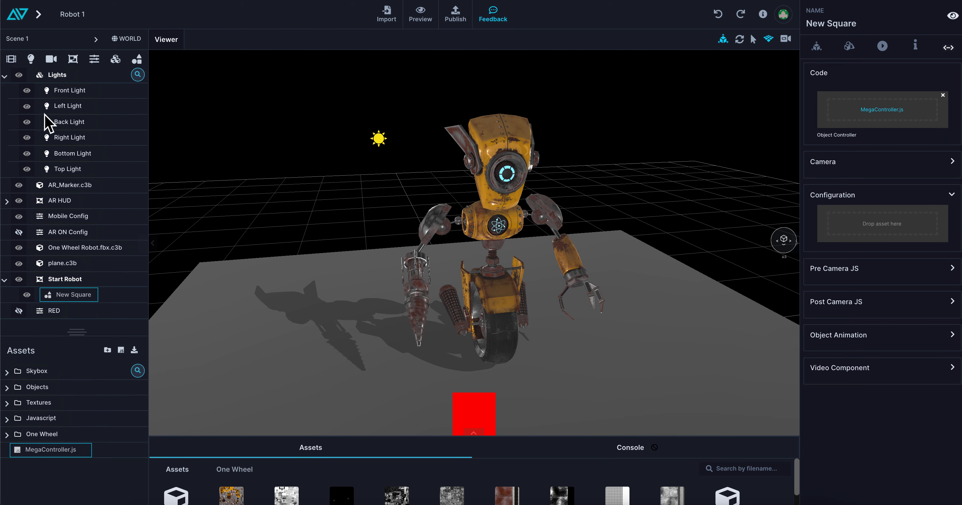
click(5, 76)
Toggle the RED configuration on and off repeatedly to check its effect on the scene.
click(17, 219)
click(17, 218)
click(17, 219)
click(17, 218)
click(16, 218)
click(17, 217)
Assign RED to the New Square's Configuration slot and enable the after camera option.
drag(50, 217, 868, 226)
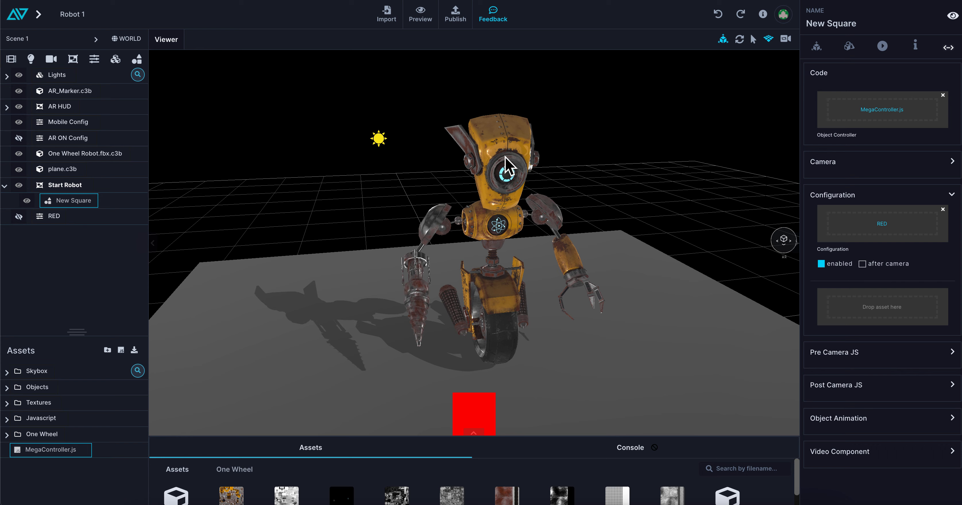
click(862, 264)
Preview the scene in a narrow portrait viewport, trigger the square from a zoomed-out view and leave the preview.
drag(507, 273, 438, 289)
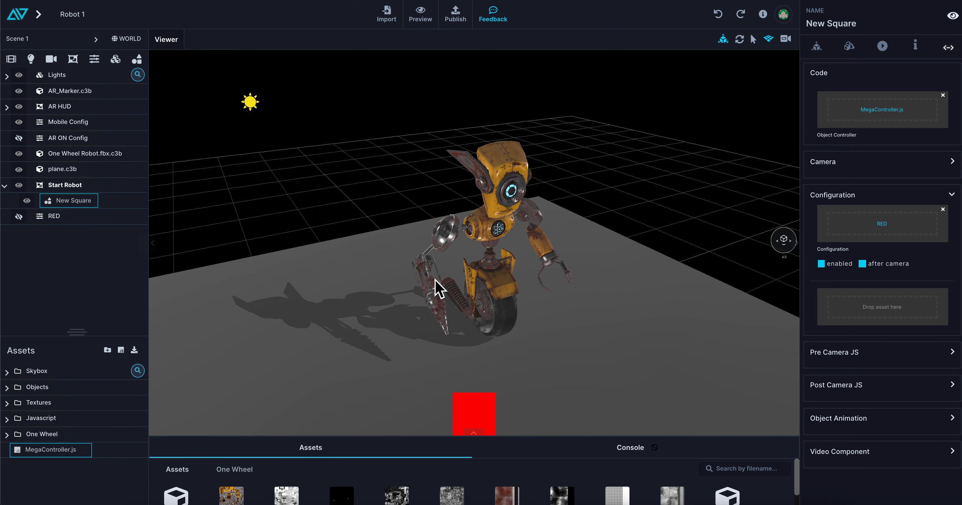
click(420, 15)
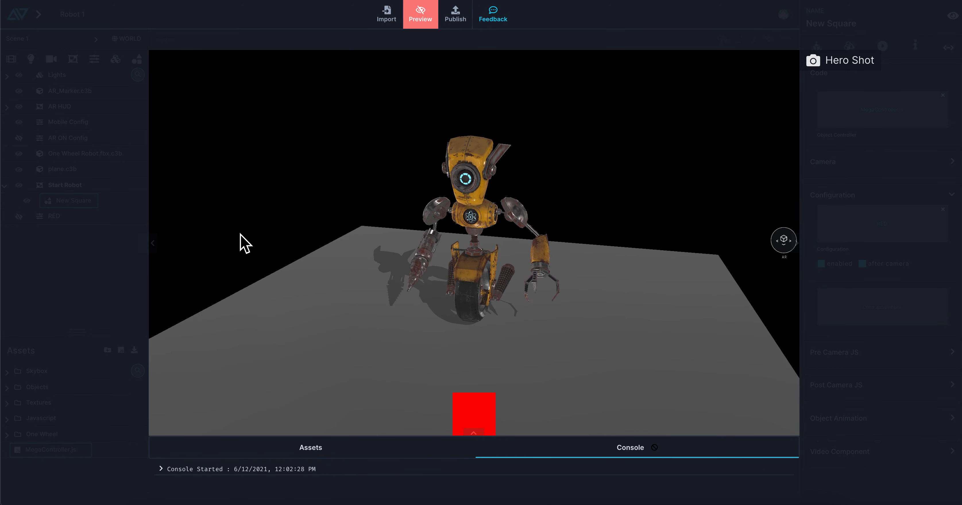
drag(666, 286, 302, 213)
drag(151, 242, 593, 260)
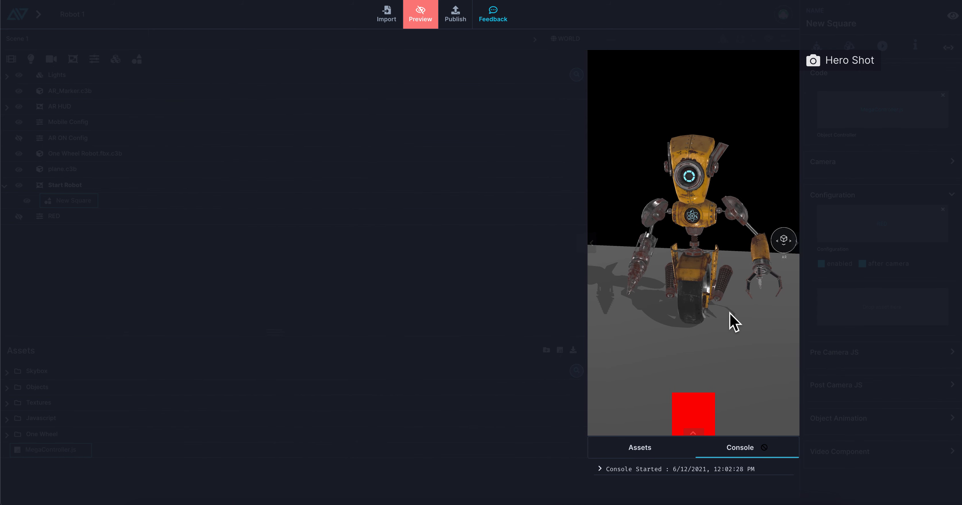
drag(786, 365, 745, 386)
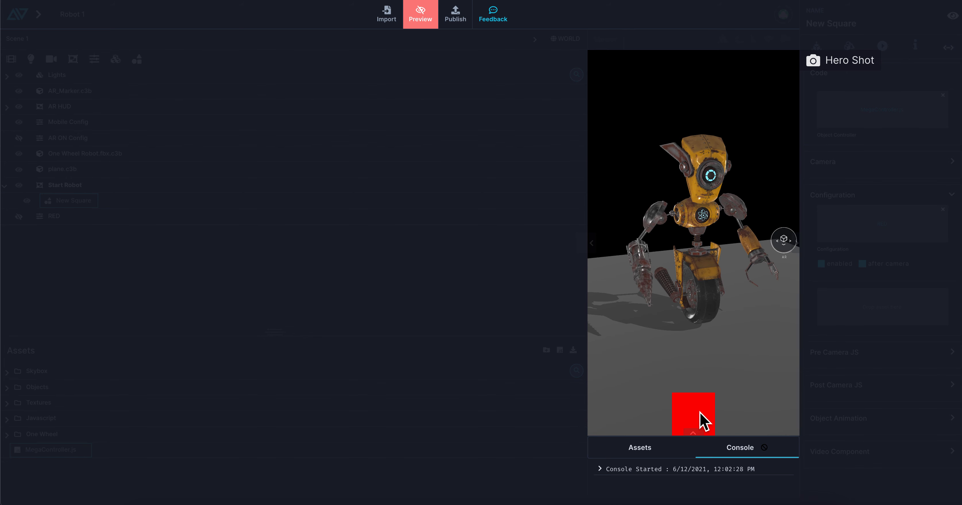
scroll(704, 278, down, 10)
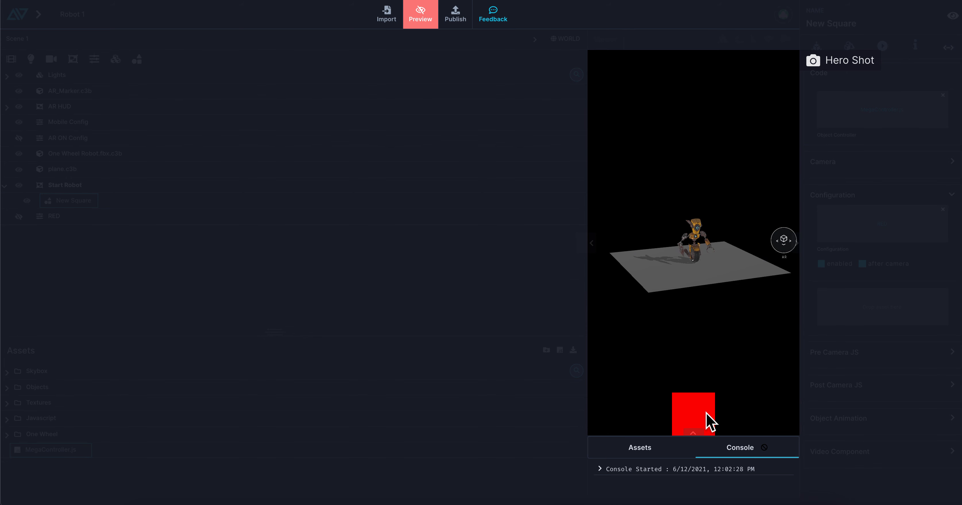
click(702, 414)
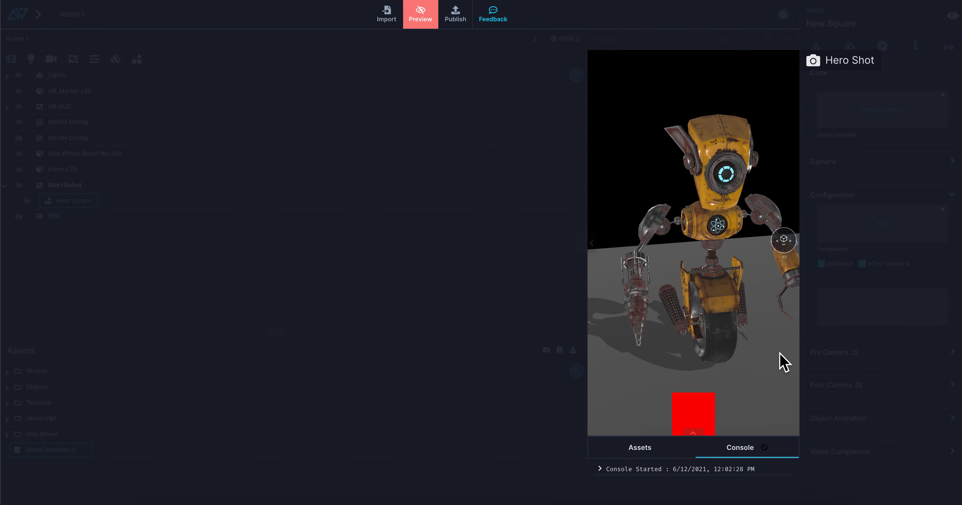
click(419, 14)
Add One Wheel Robot.fbx.c3b to the New Square's Object Animation and choose the jump animation.
click(832, 195)
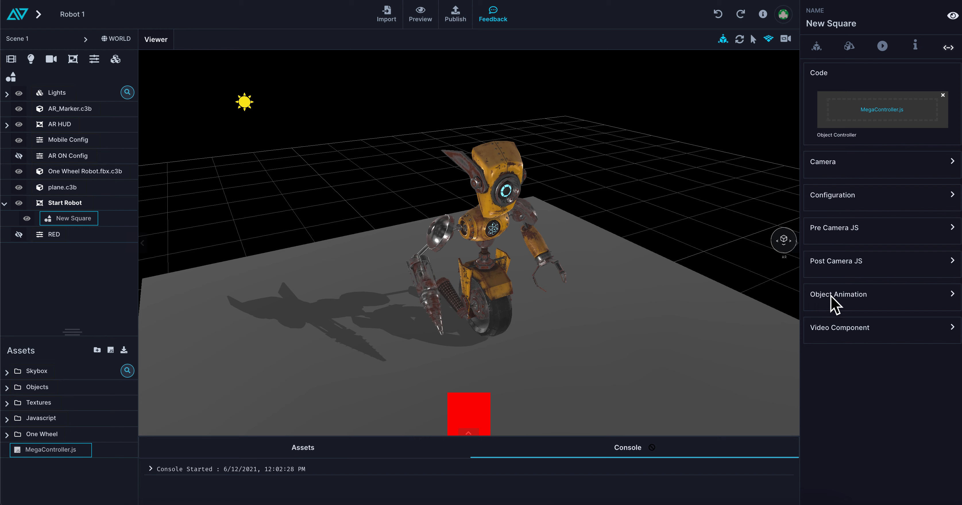
click(831, 296)
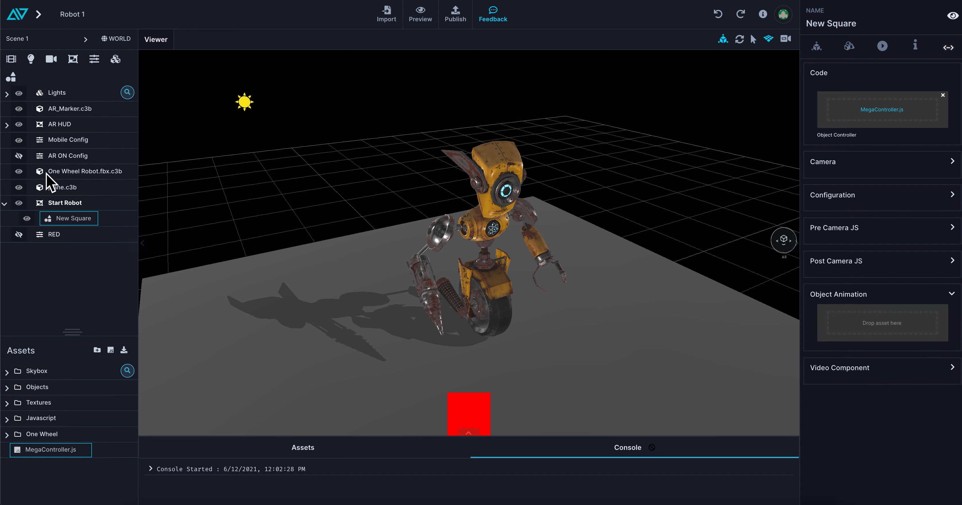
drag(51, 171, 859, 323)
scroll(855, 374, down, 3)
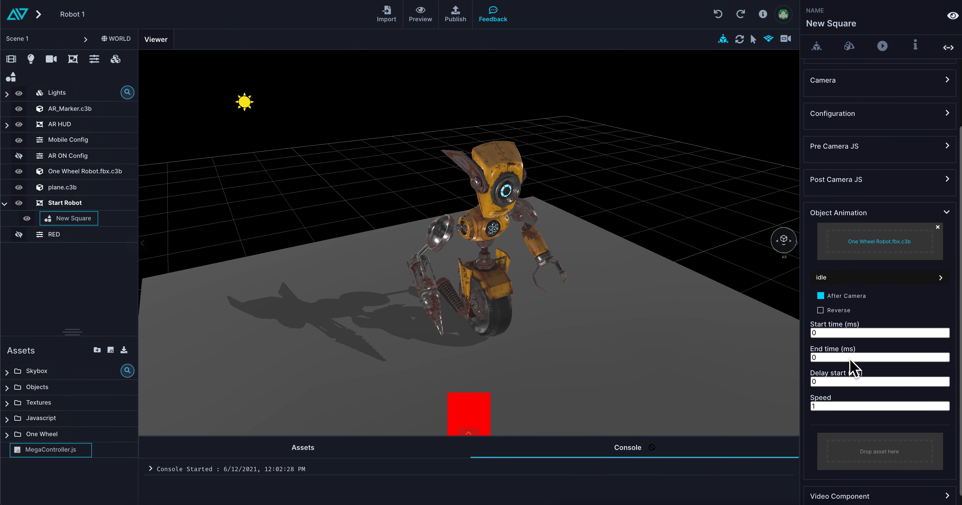
click(838, 263)
click(825, 328)
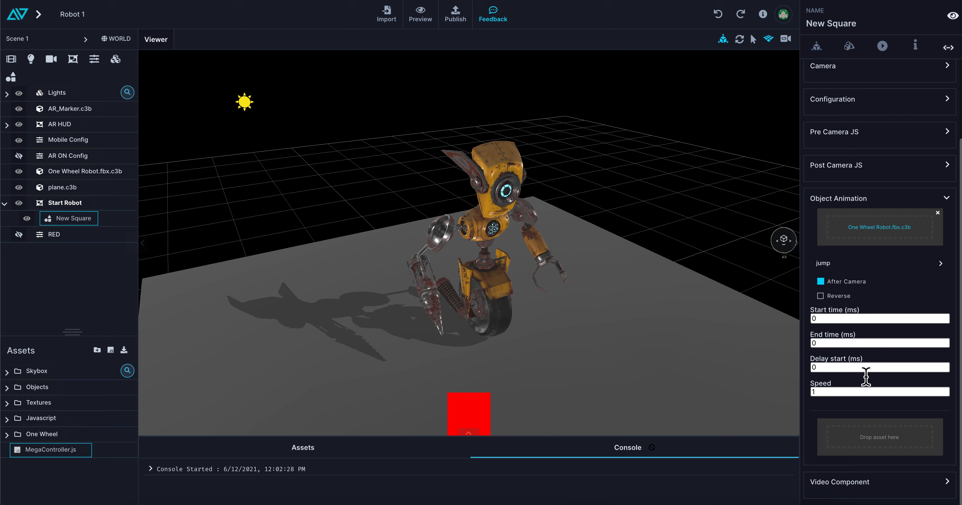
click(833, 201)
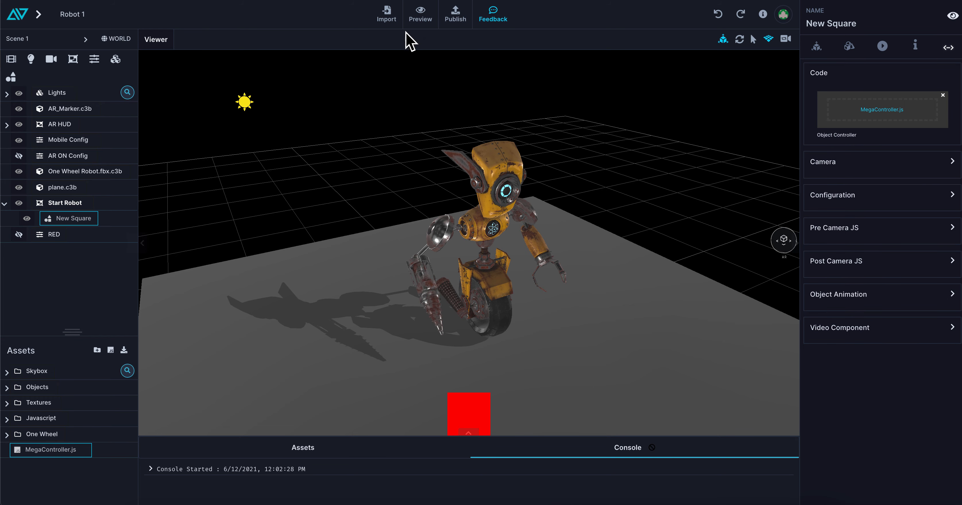
Preview the scene, trigger the square to test its camera, configuration and animation, and exit the preview.
click(419, 19)
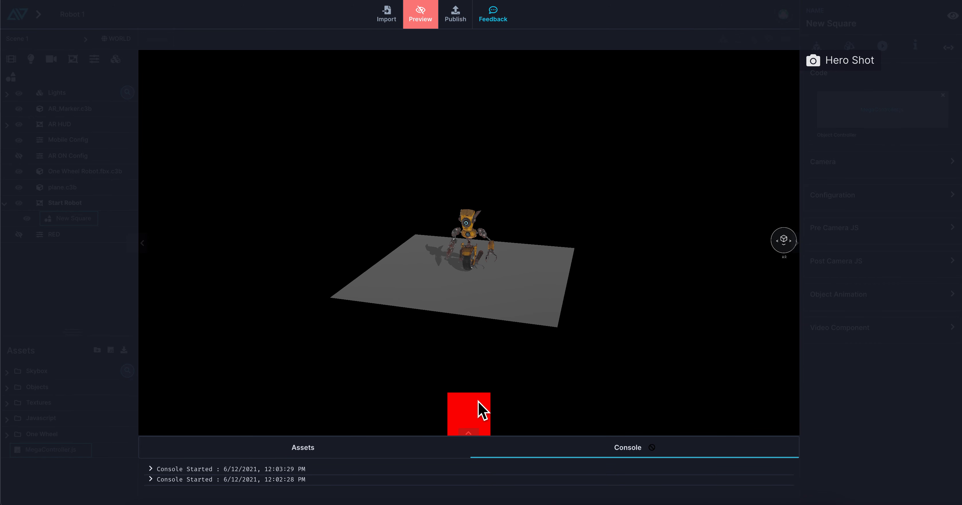
click(468, 415)
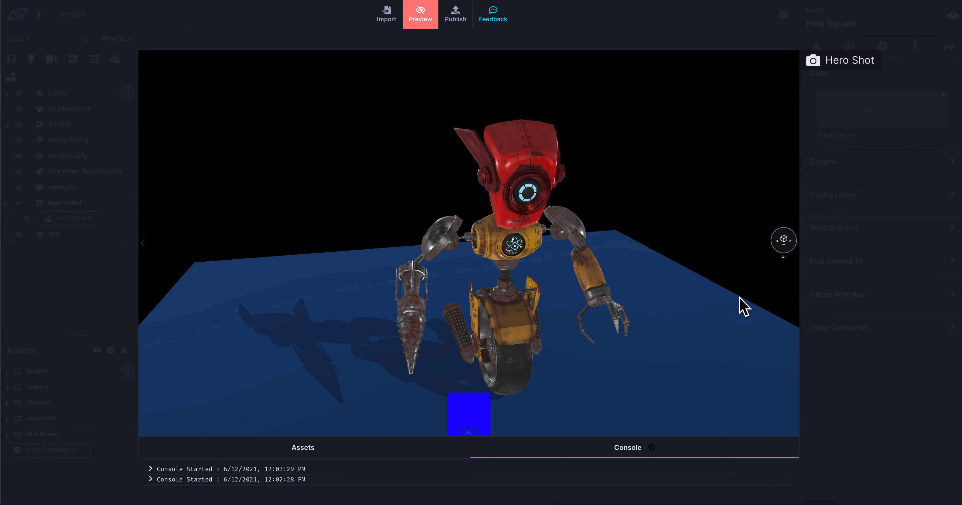
drag(738, 297, 655, 299)
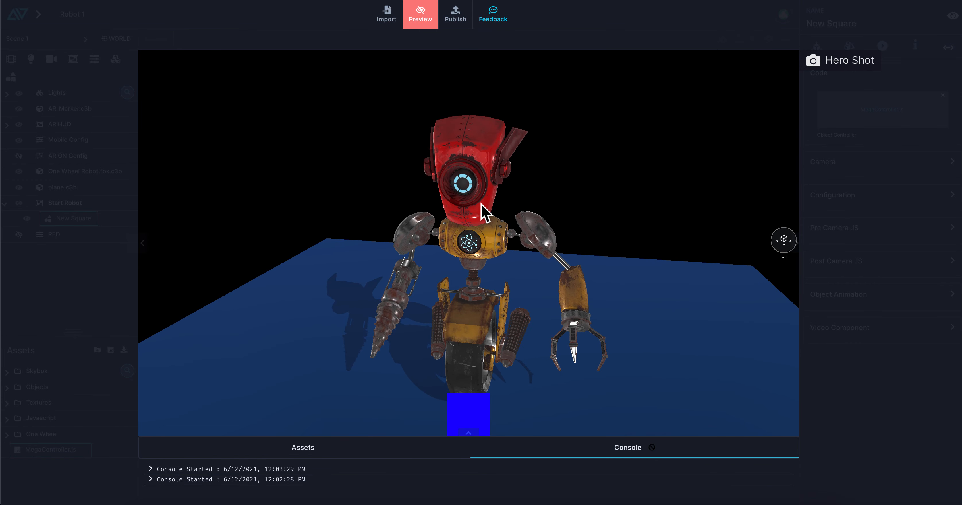
click(409, 13)
Add a video component to the scene, set its source to the Deadmau5.mp4 direct URL and briefly play it.
click(952, 327)
scroll(563, 339, down, 3)
drag(563, 339, 601, 342)
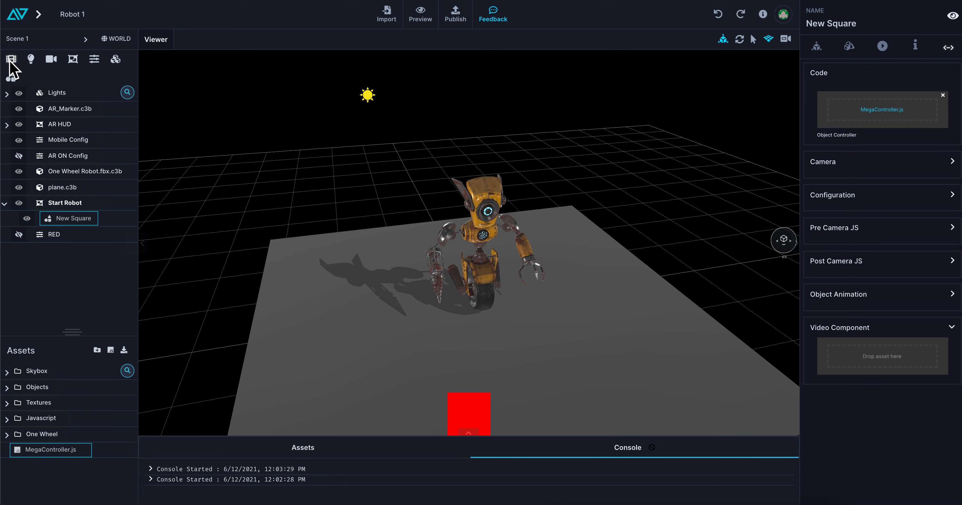
click(10, 61)
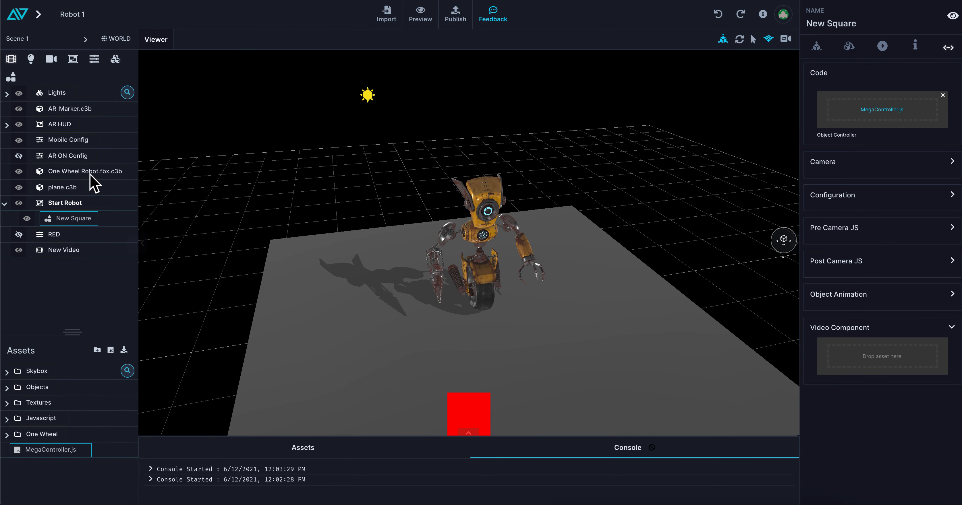
click(63, 250)
click(881, 214)
key(ctrl+v)
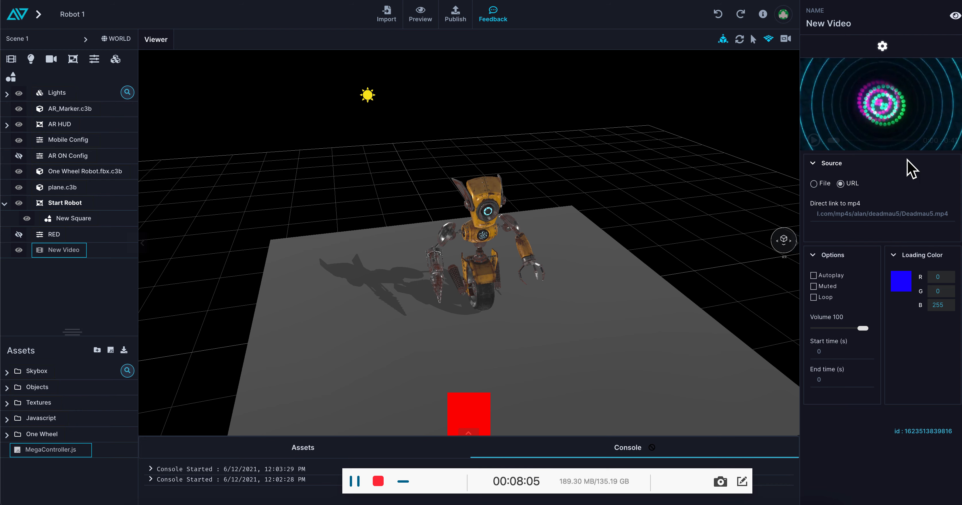
click(814, 141)
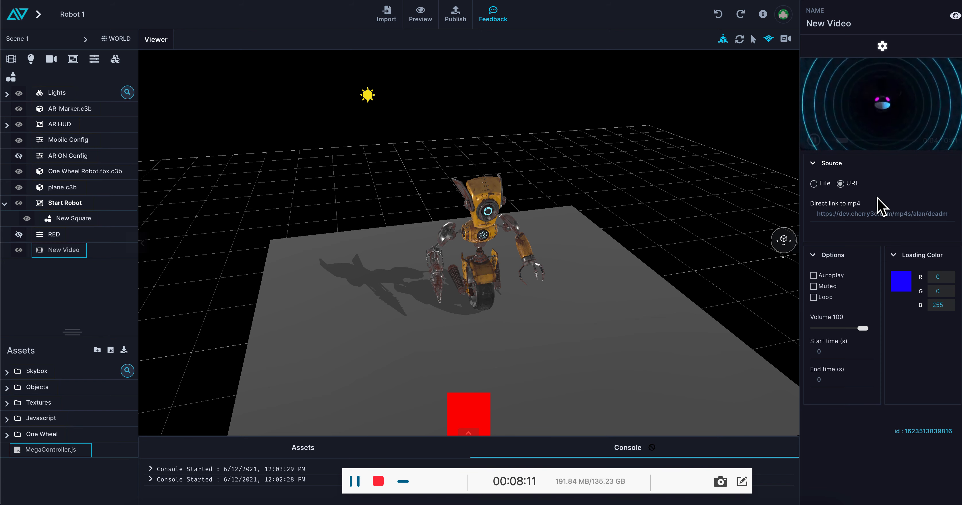
click(814, 141)
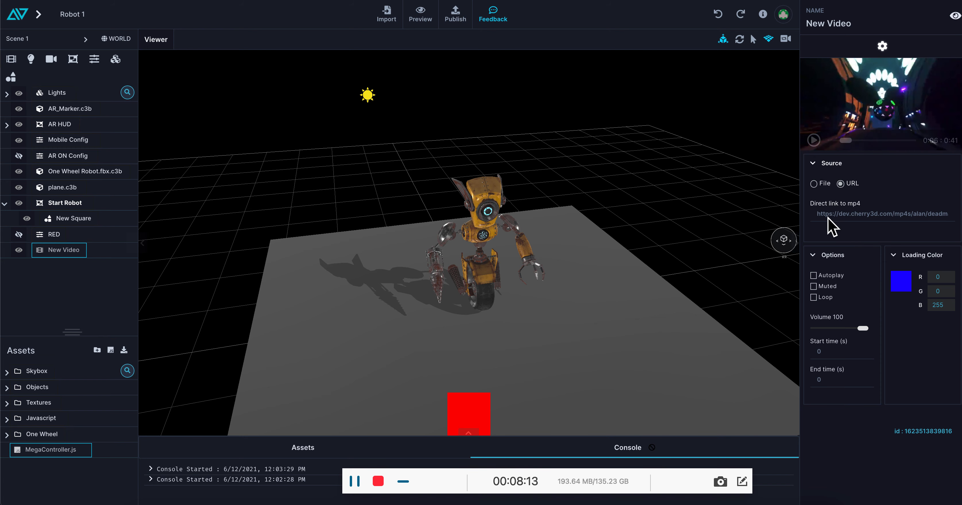
Turn on looping for the New Video, leave it unmuted and set its volume to 77.
click(813, 286)
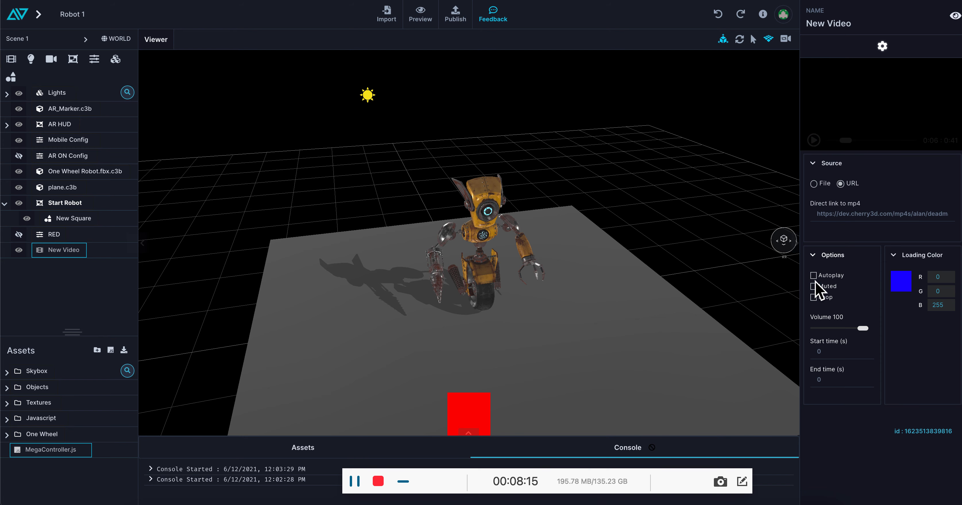
click(814, 298)
click(813, 286)
click(814, 287)
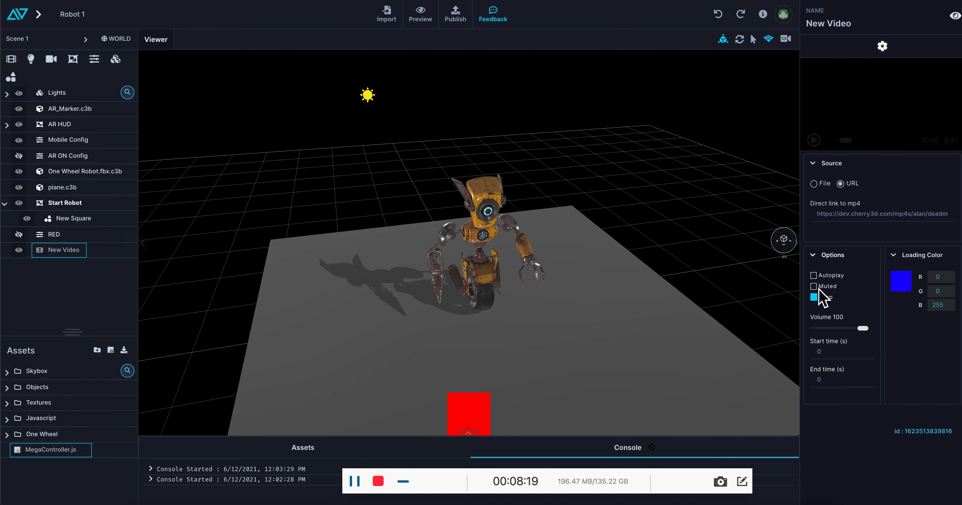
drag(862, 329, 849, 329)
drag(669, 367, 651, 326)
click(299, 336)
click(64, 249)
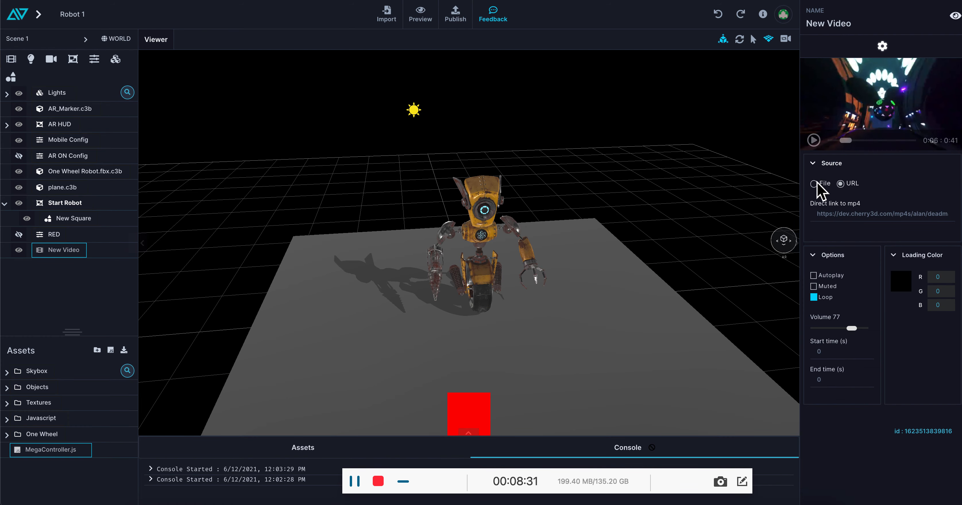
Apply New Video as the albedo texture of plane.c3b.
click(548, 365)
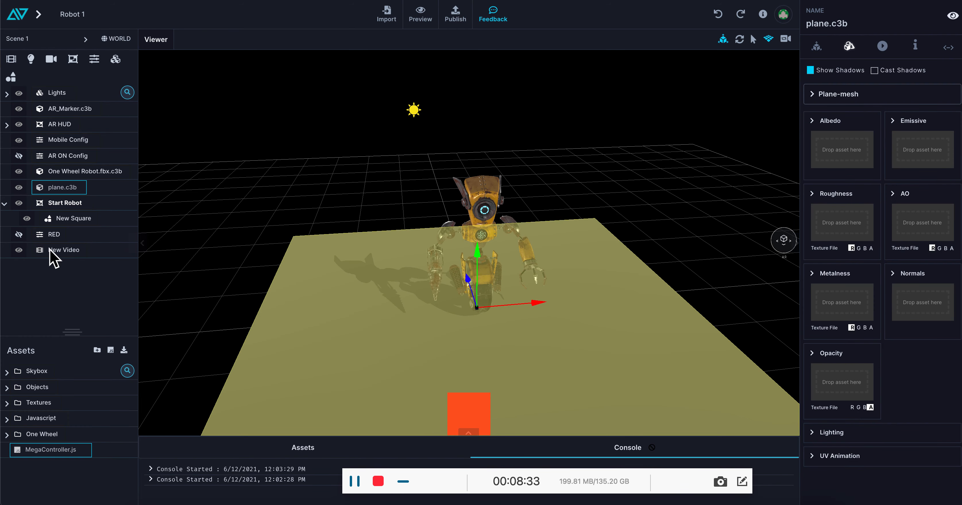
drag(53, 257, 844, 155)
drag(543, 243, 509, 243)
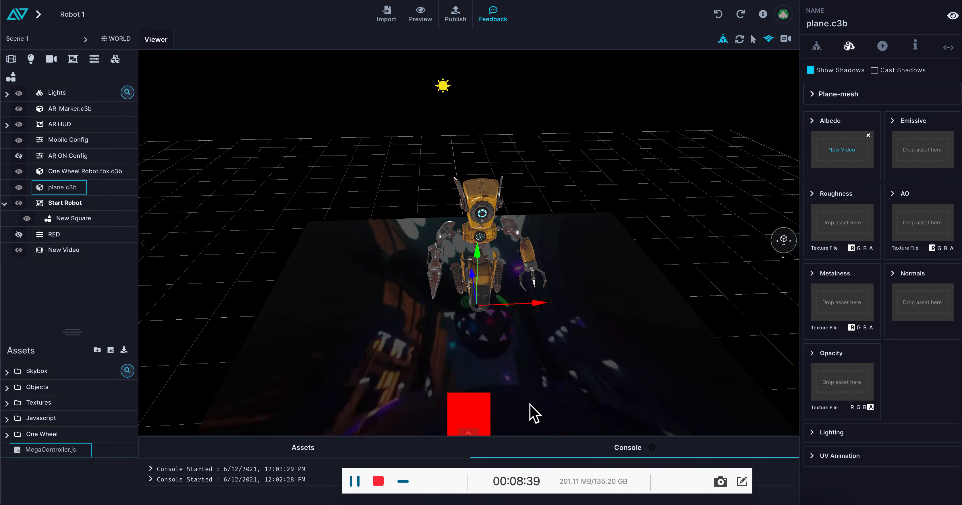